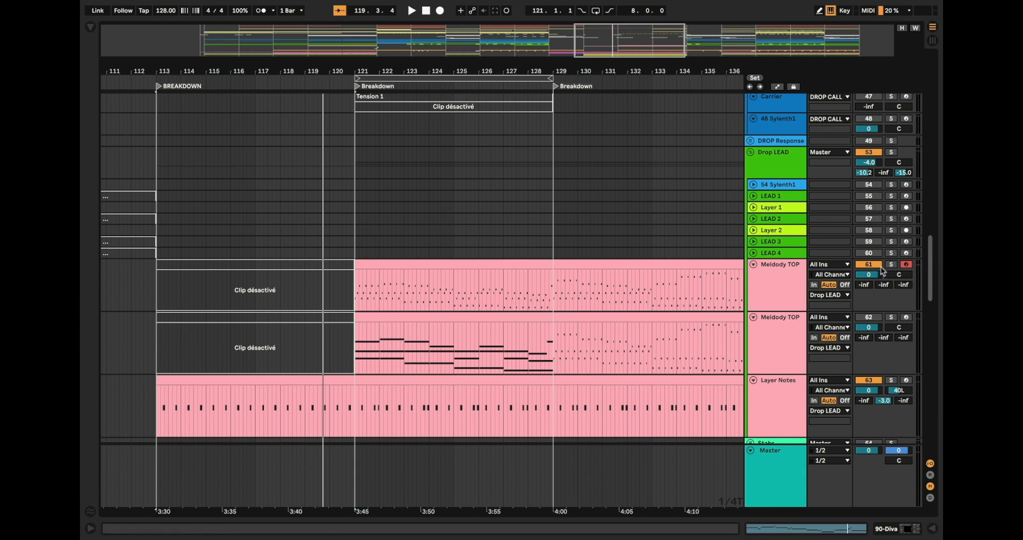
Solo the first Meldody TOP track (track 61) and play its arpeggiated melody clip from bar 121.
left_click(892, 265)
left_click(463, 262)
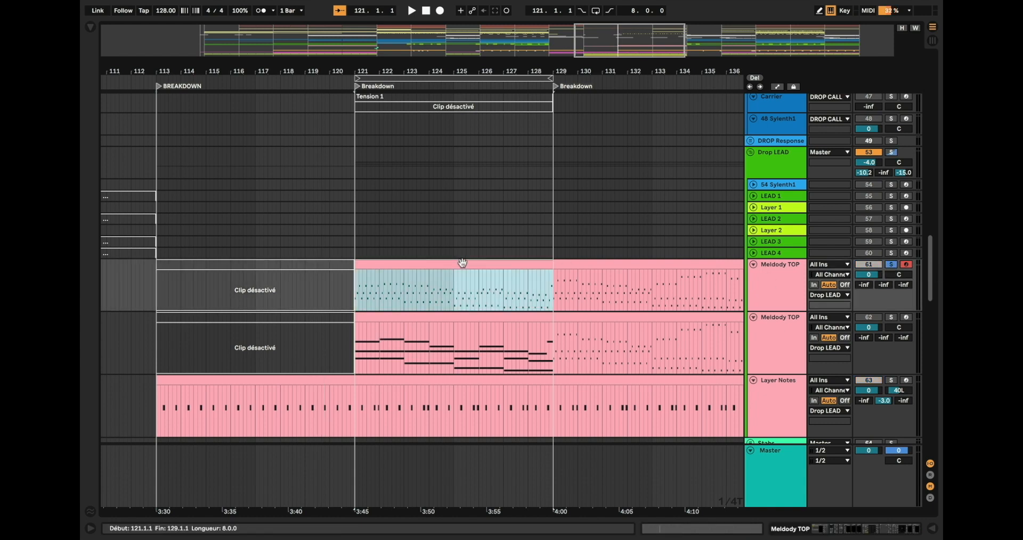
key("space")
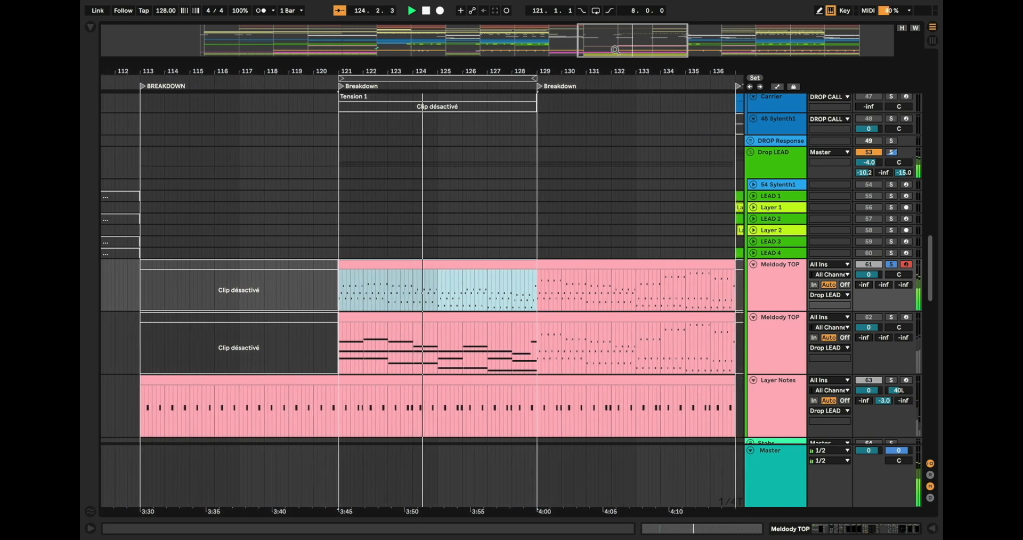
key("space")
left_click_drag(616, 50, 615, 59)
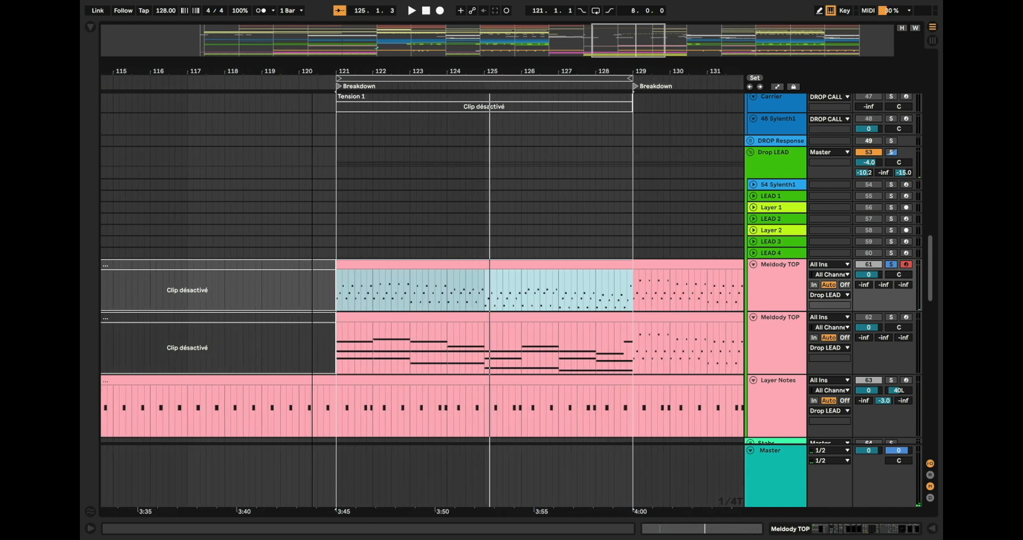
Solo the second Meldody TOP track (track 62), open its chord clip and show the track's device chain.
scroll(541, 195, "down", 4)
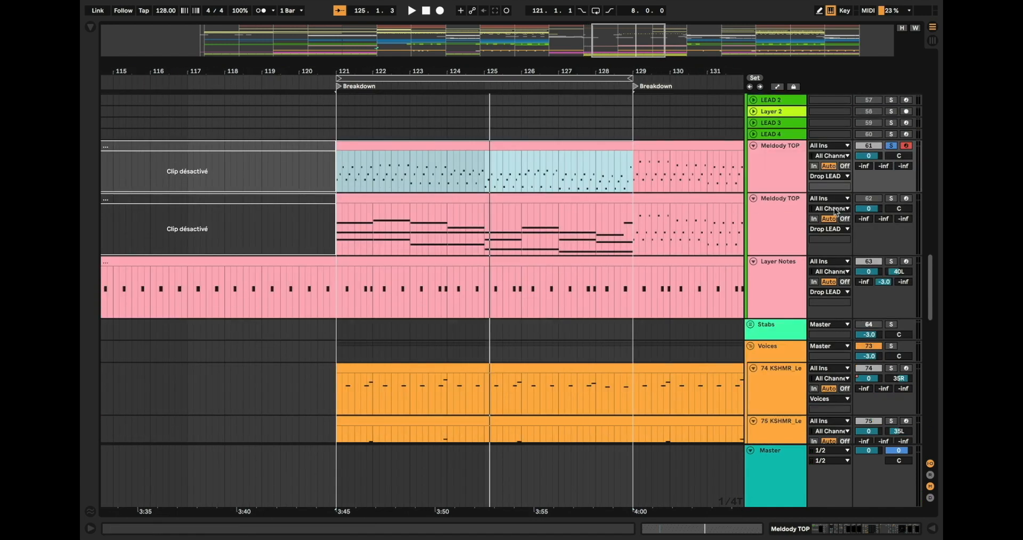
left_click(869, 199)
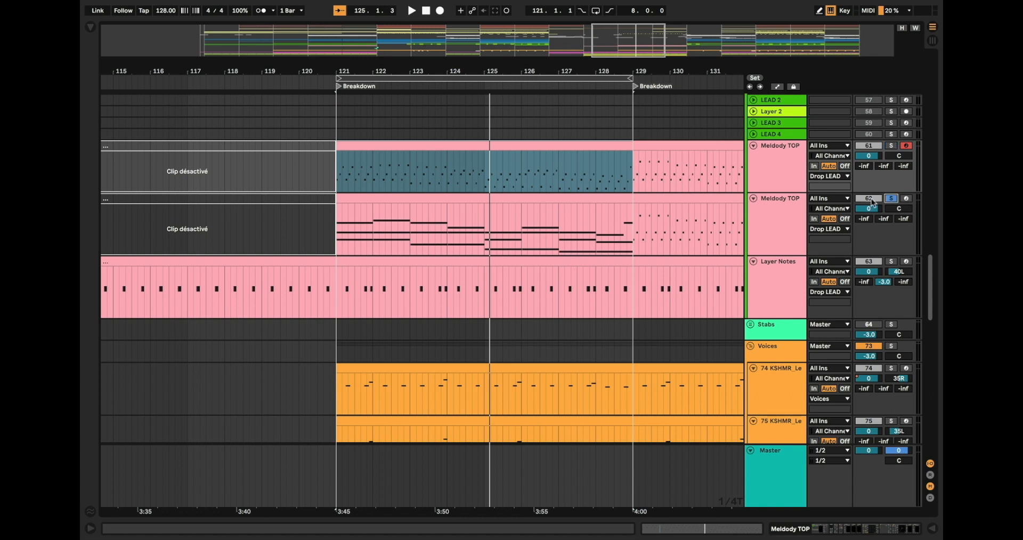
double_click(395, 200)
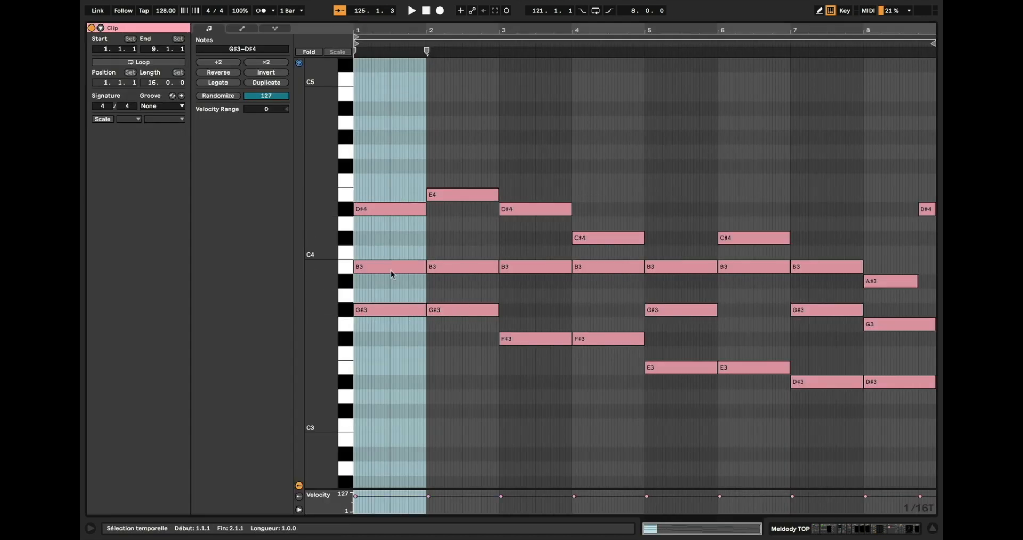
left_click(828, 532)
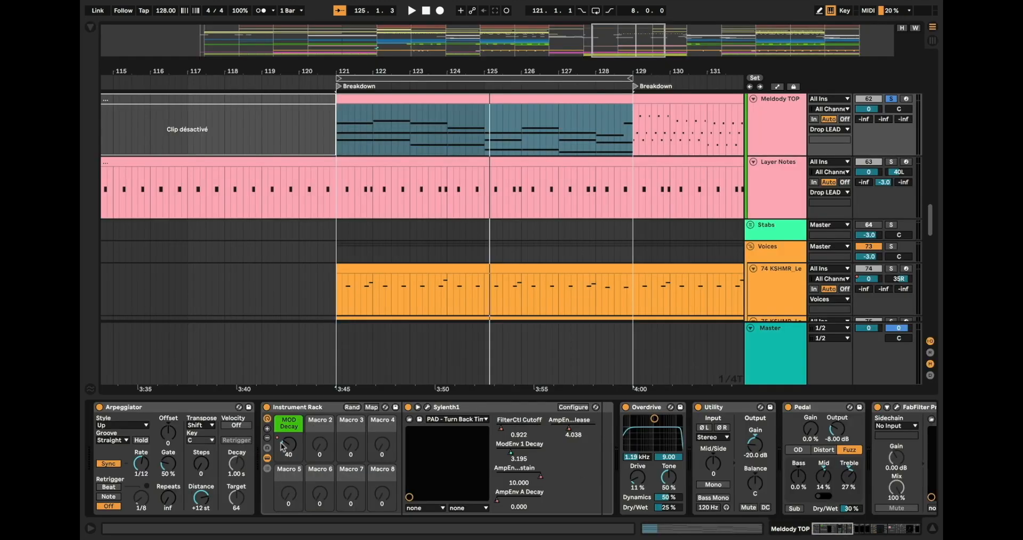
Set Sylenth1's FilterCtl Cutoff to 5.205 and play the chord clip with its notes open.
left_click_drag(500, 429, 520, 428)
scroll(514, 367, "up", 3)
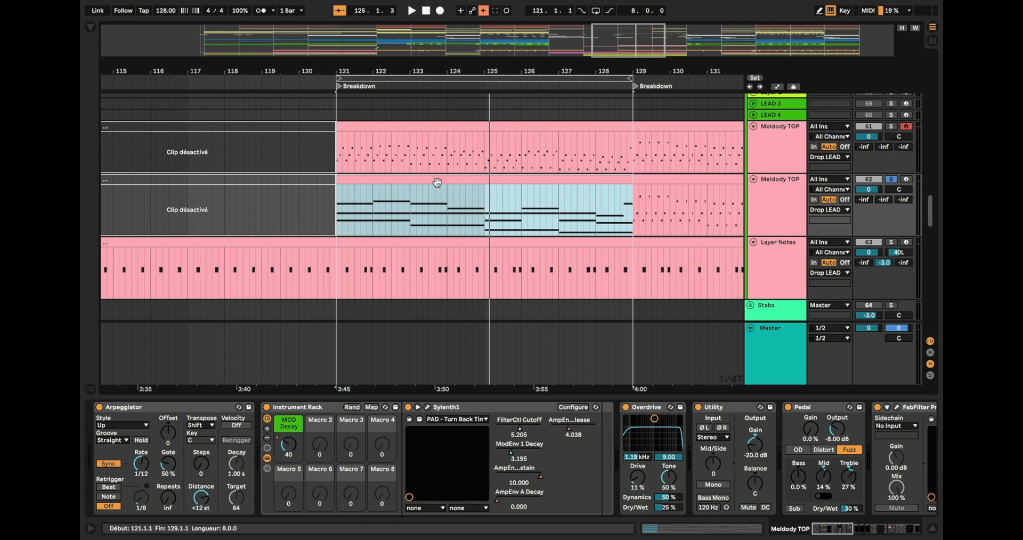
double_click(437, 183)
key("space")
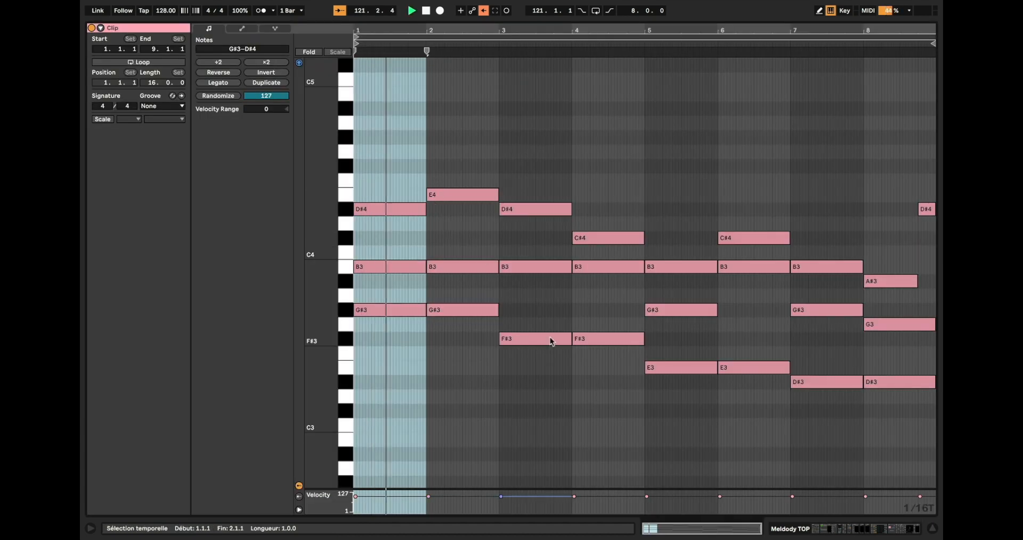
key("space")
Switch off the Arpeggiator device on the second Meldody TOP track and play the plain held chords.
left_click(841, 528)
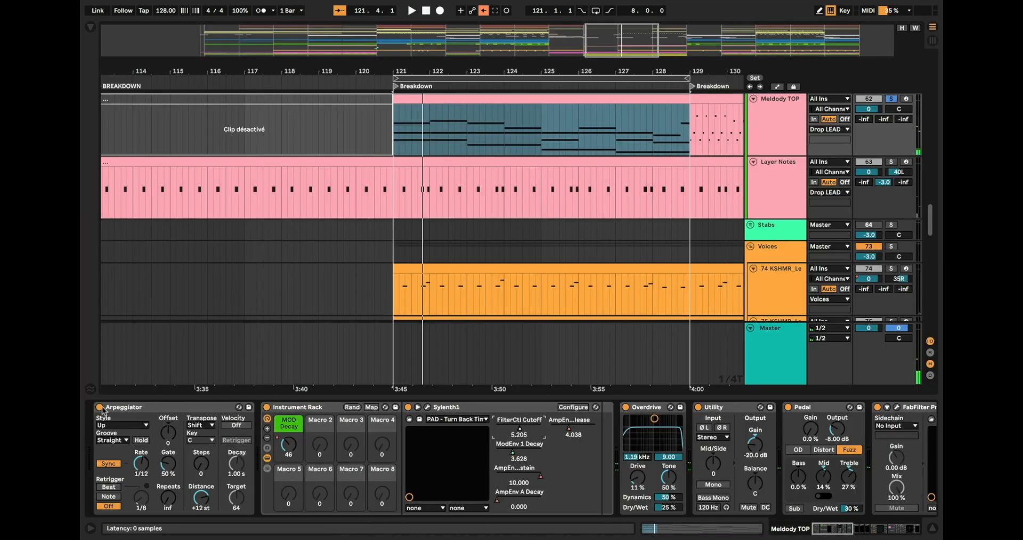
key("space")
Reopen the chord clip and highlight its G#3, B3 and D#4 notes one pitch at a time.
double_click(503, 99)
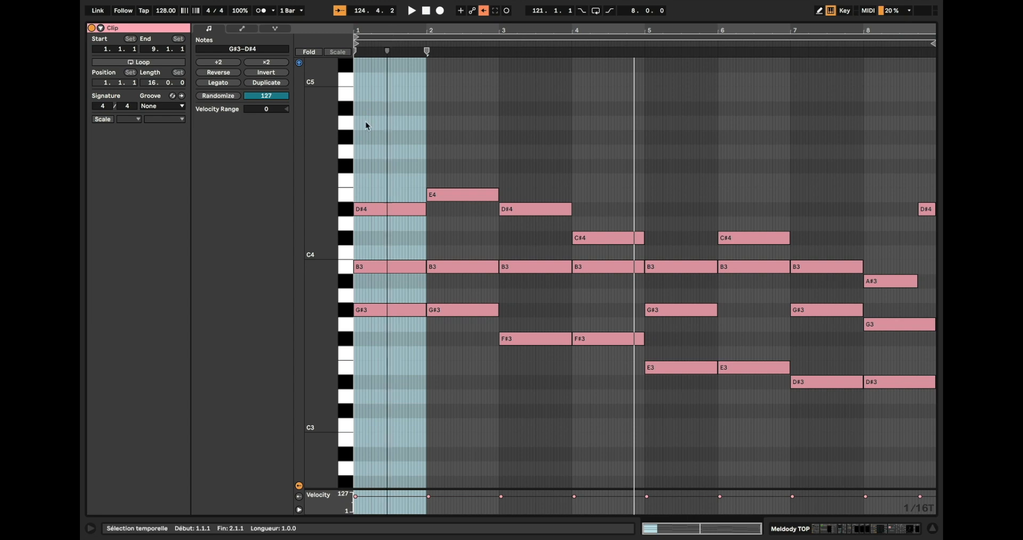
left_click(343, 313)
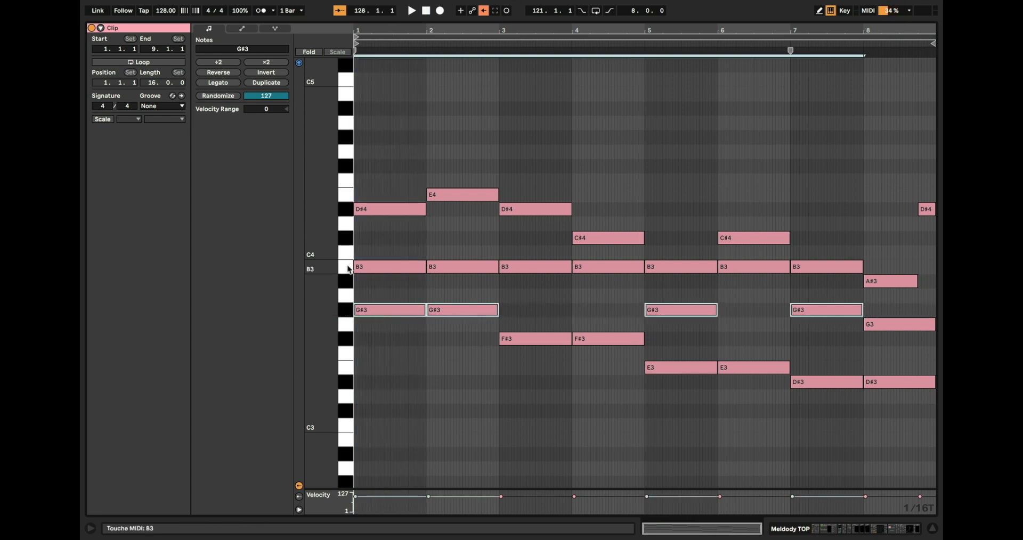
left_click(349, 269)
left_click(341, 211)
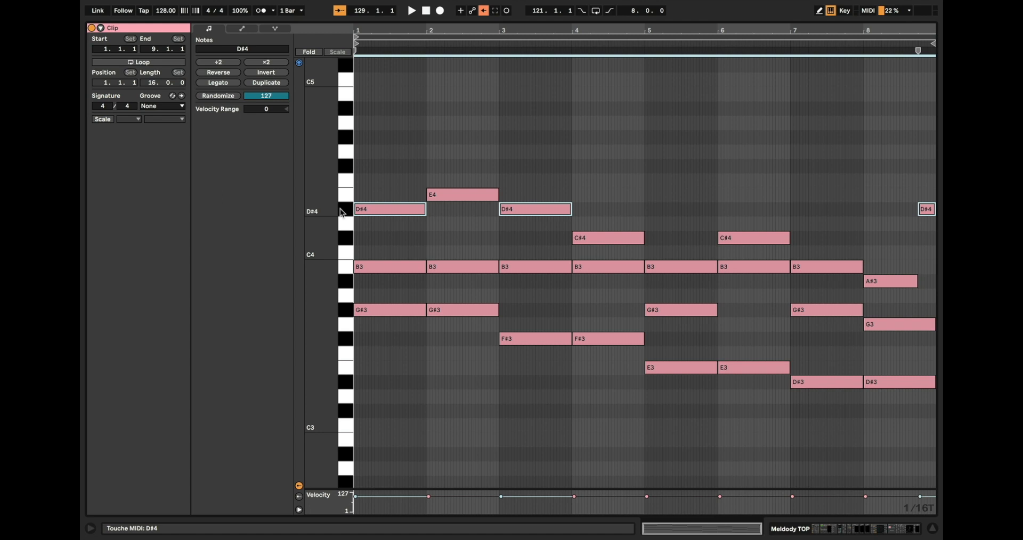
Open the track's Sylenth1 plug-in window and re-enable the overridden automation.
left_click(867, 531)
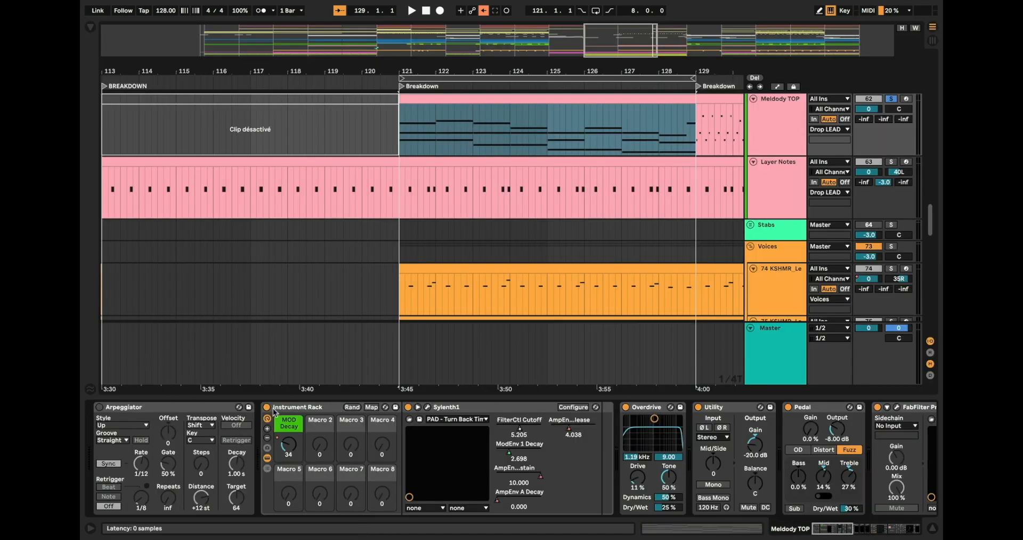
left_click(428, 407)
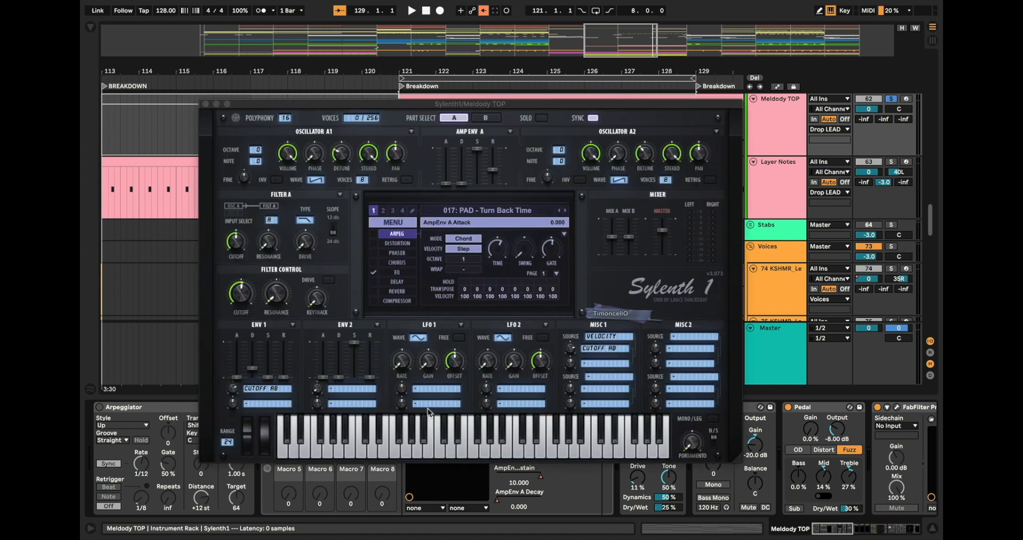
left_click_drag(411, 104, 391, 103)
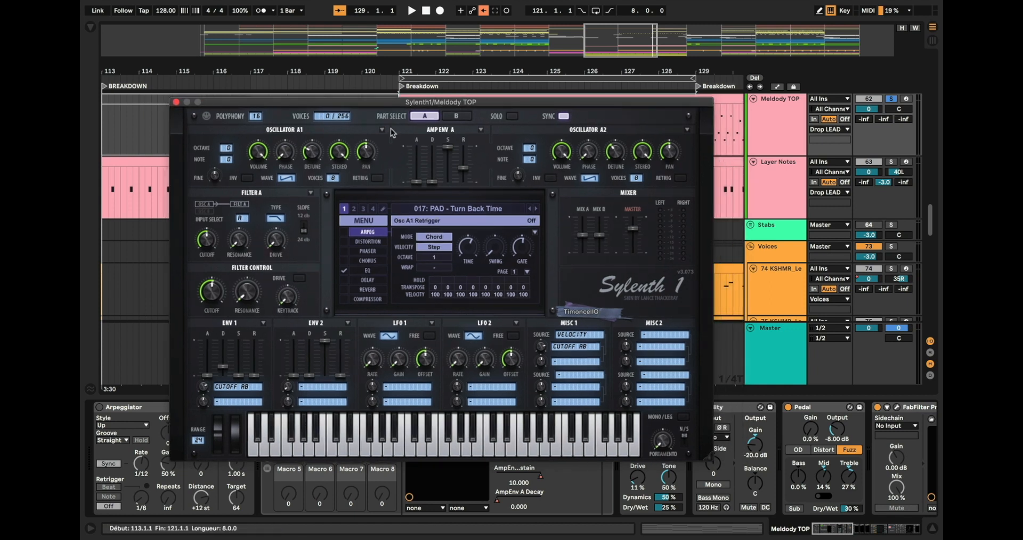
left_click(484, 11)
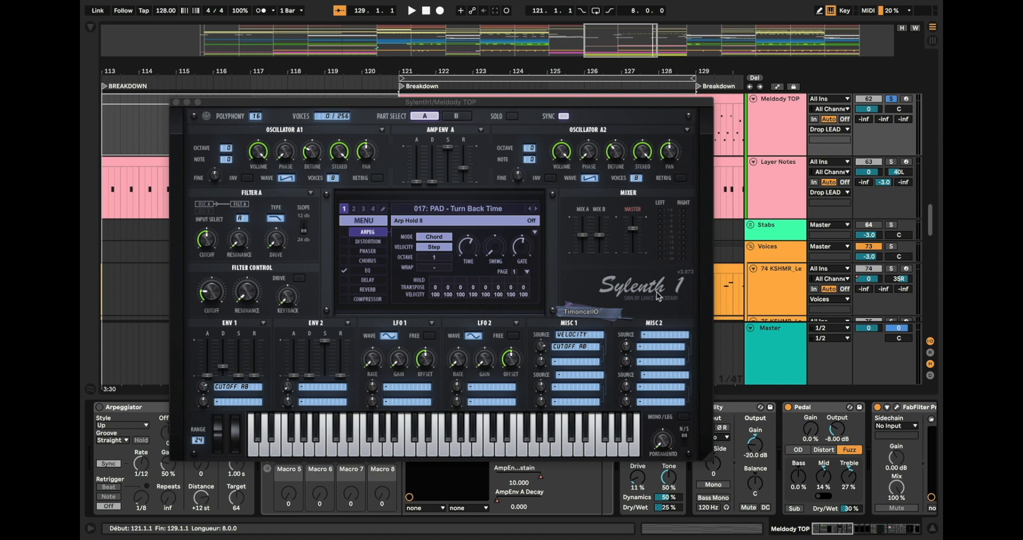
Turn on Sylenth1's built-in arpeggiator, set its mode to Up and play the chord clip.
left_click(345, 233)
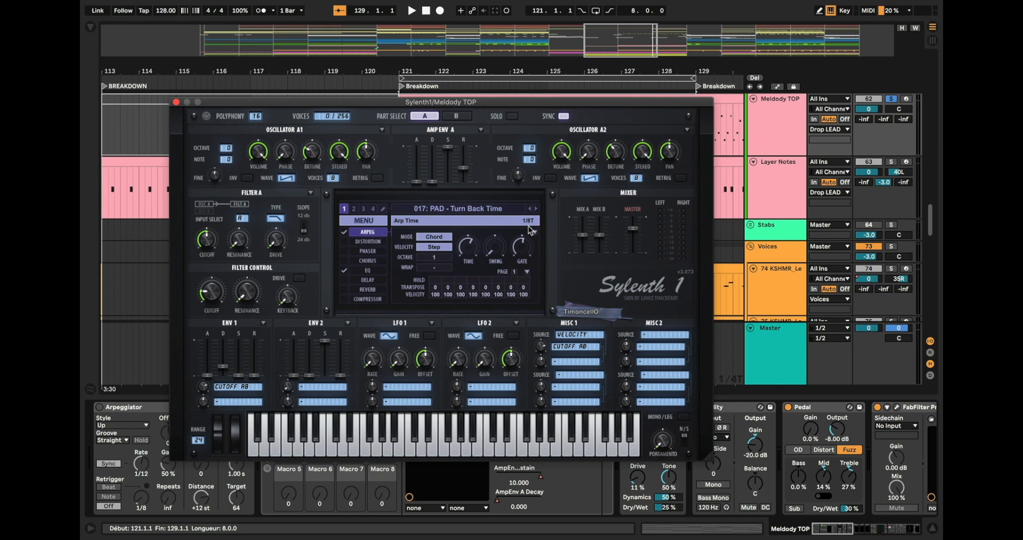
left_click(441, 238)
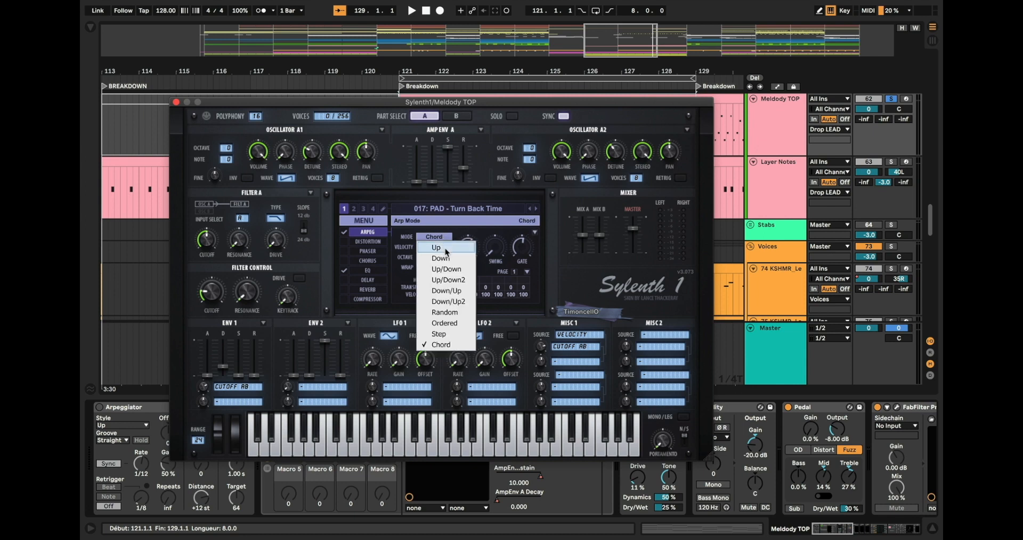
left_click(447, 249)
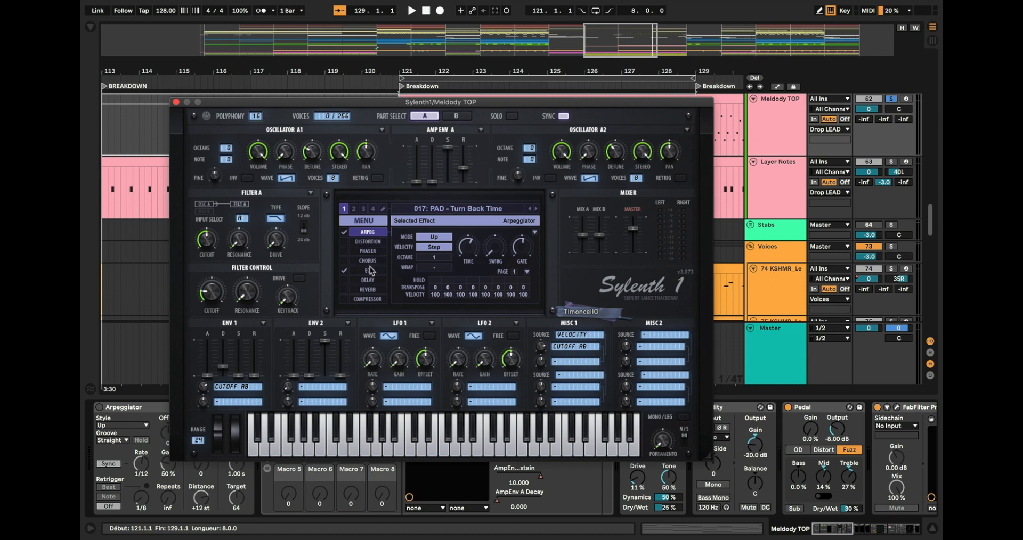
key("space")
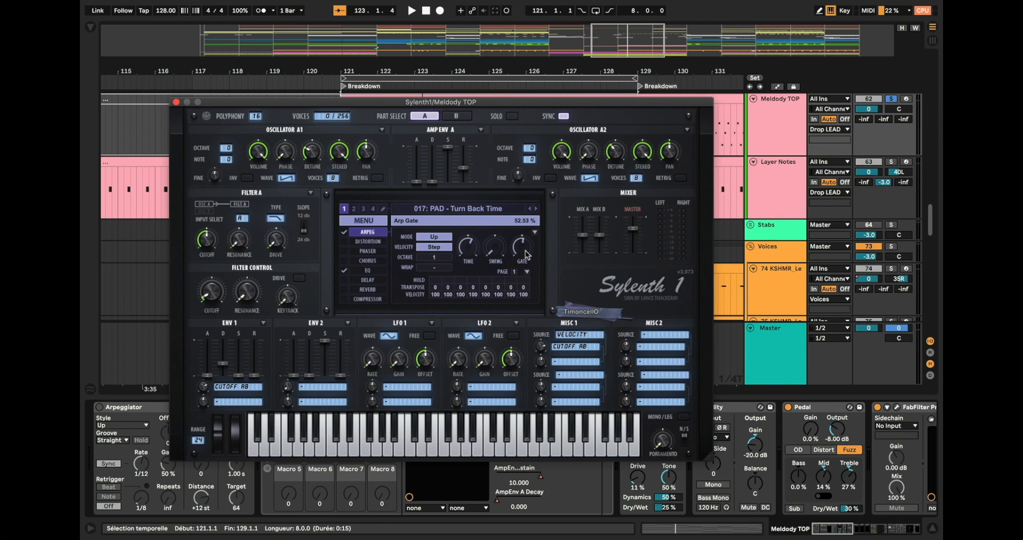
Raise the Sylenth1 arpeggiator's gate to 100% and listen to the result.
left_click_drag(527, 254, 540, 258)
key("space")
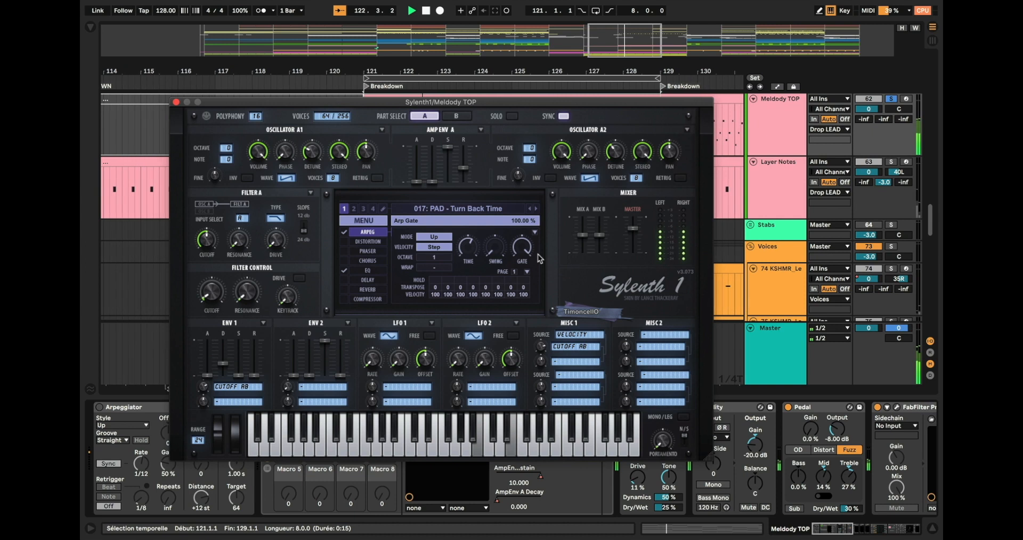
key("space")
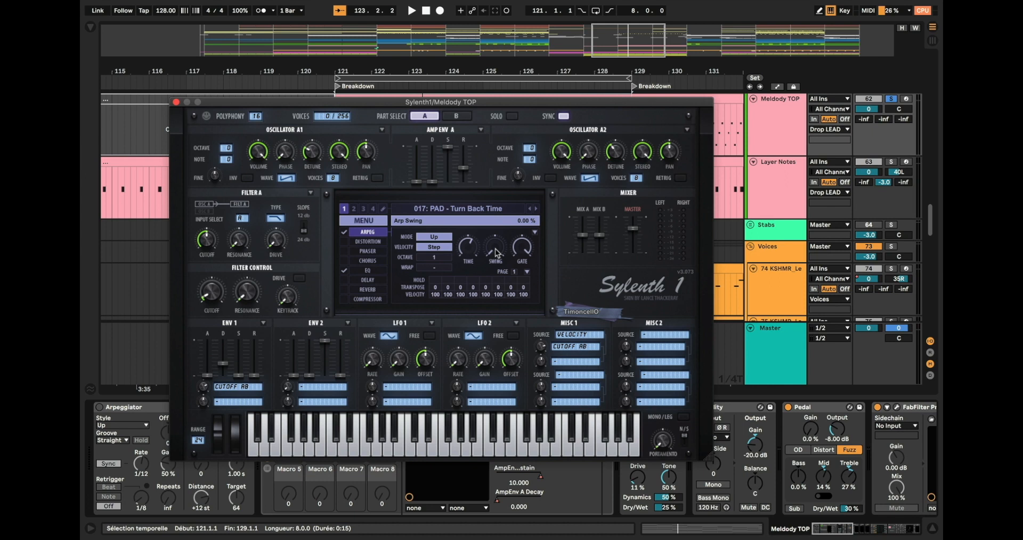
Try other swing and time settings on the Sylenth1 arpeggiator during playback, ending on a 1/8T time.
key("space")
left_click_drag(495, 253, 498, 298)
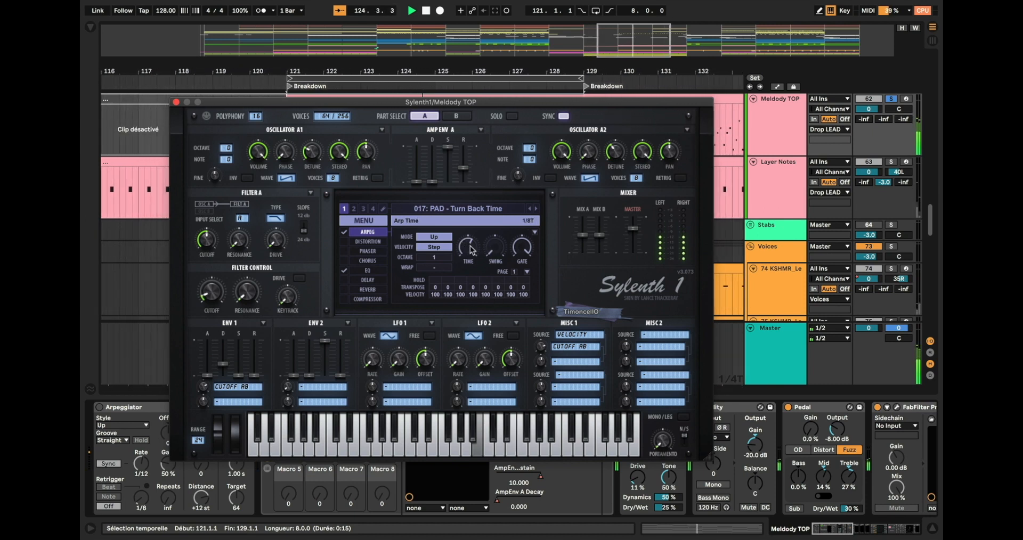
left_click_drag(470, 240, 481, 269)
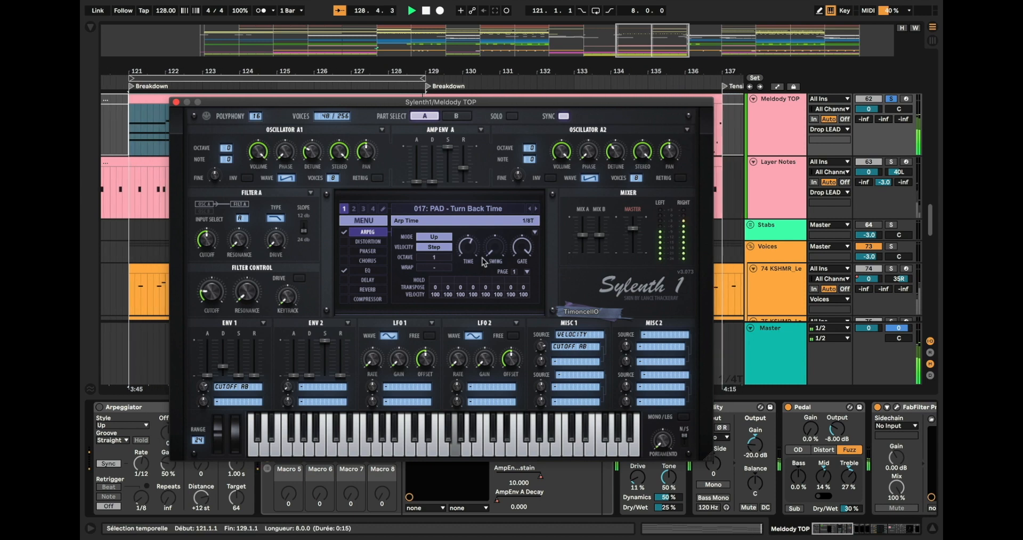
key("space")
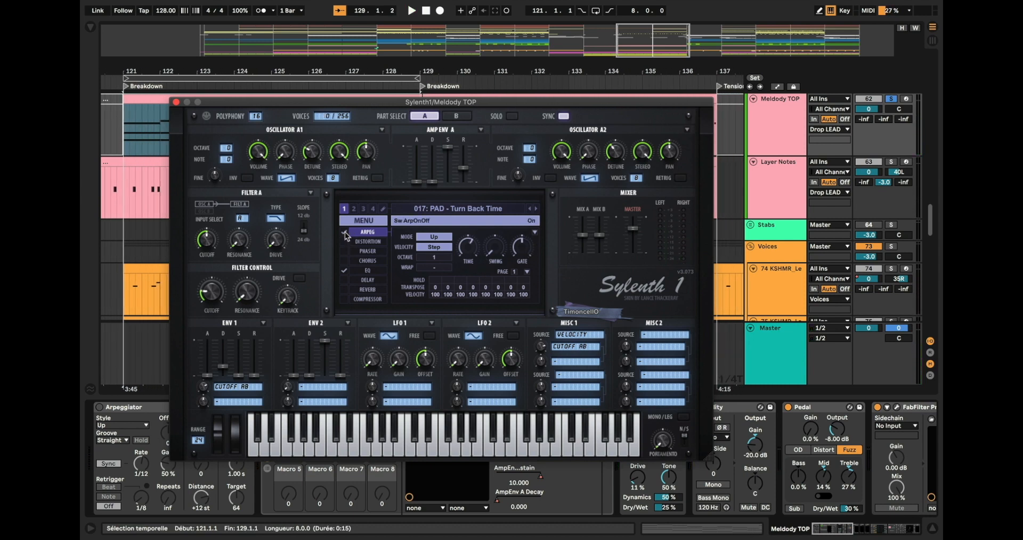
Close the Sylenth1 window, raise its FilterCtl Cutoff to 6.986 and play the chords.
left_click(176, 102)
left_click_drag(504, 426, 504, 433)
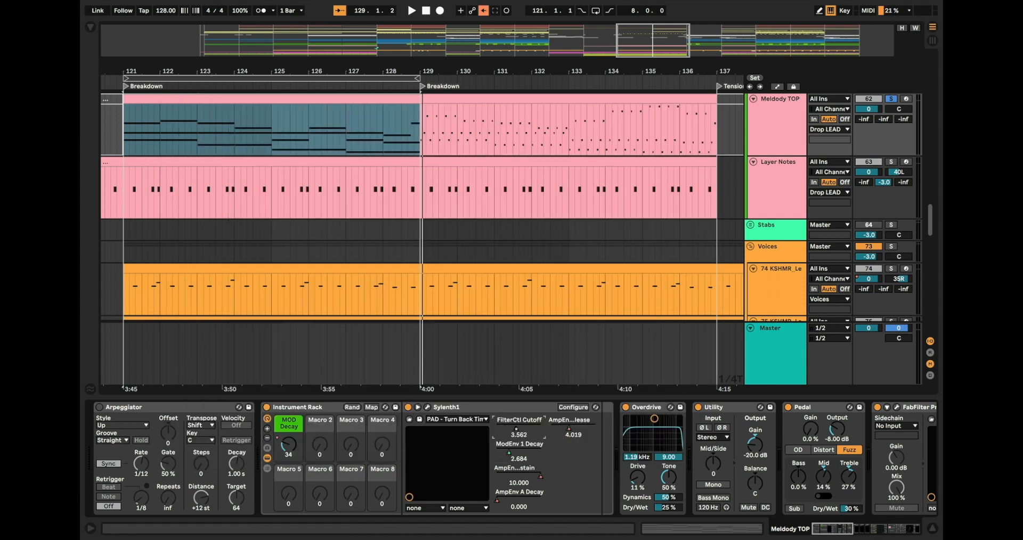
key("space")
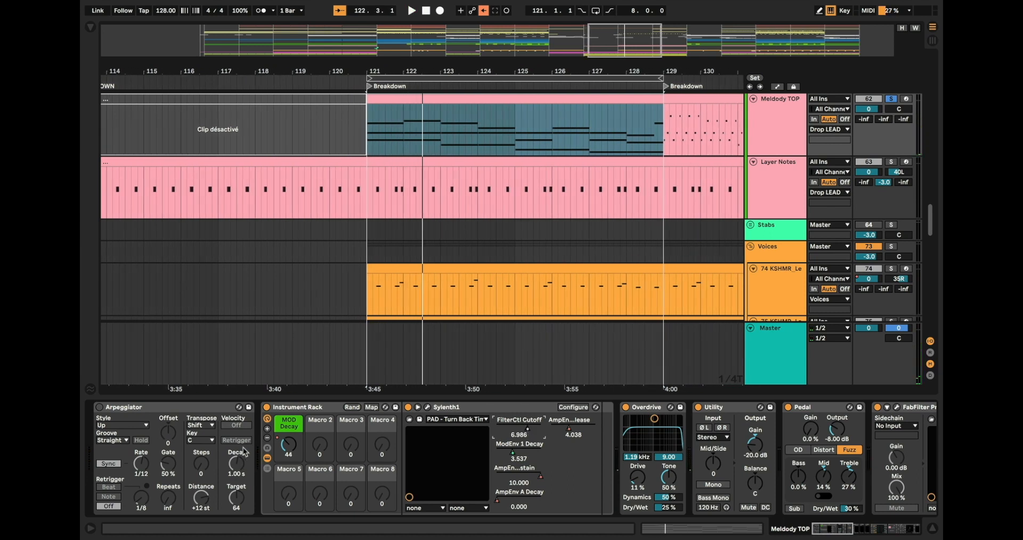
Locate Arpeggiator among the browser's MIDI effects and switch on the Arpeggiator device already on the track.
left_click(92, 26)
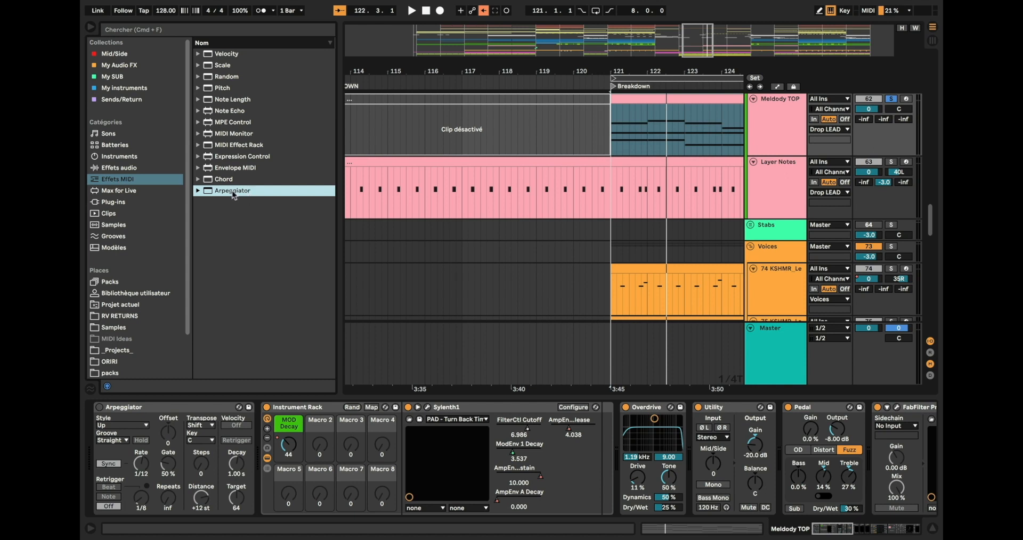
left_click(158, 407)
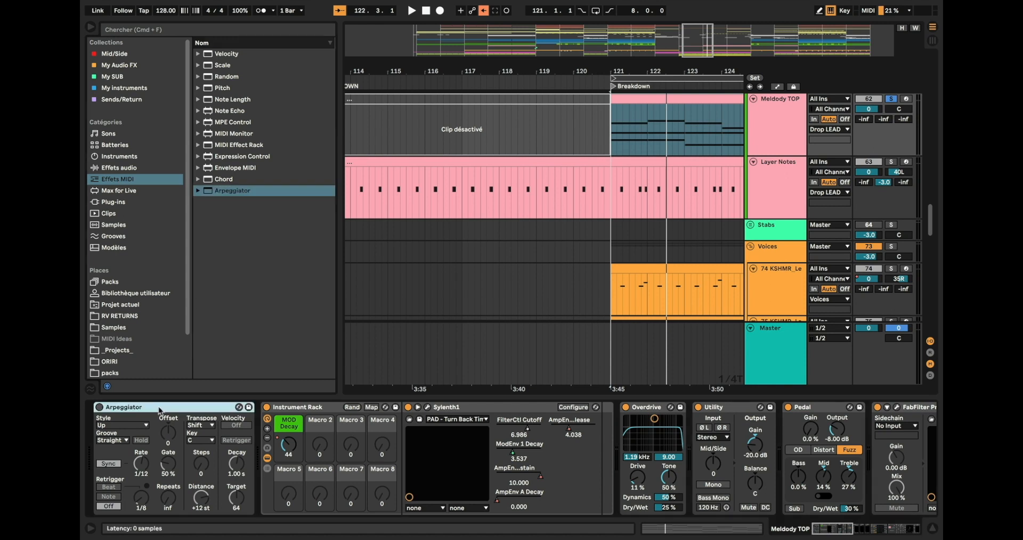
left_click(99, 408)
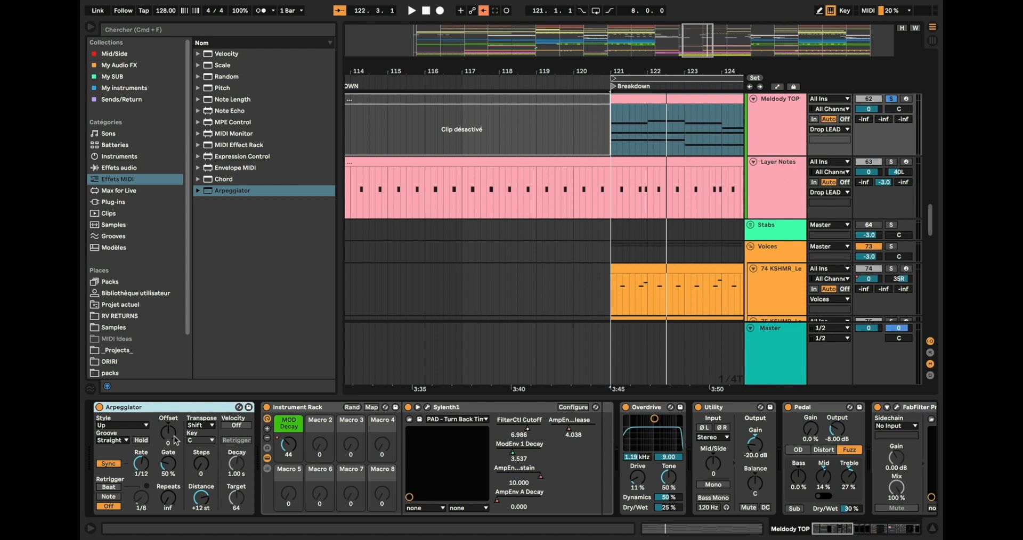
Look through the Arpeggiator's style options, keep Up, and play the chord clip through the device.
left_click(118, 429)
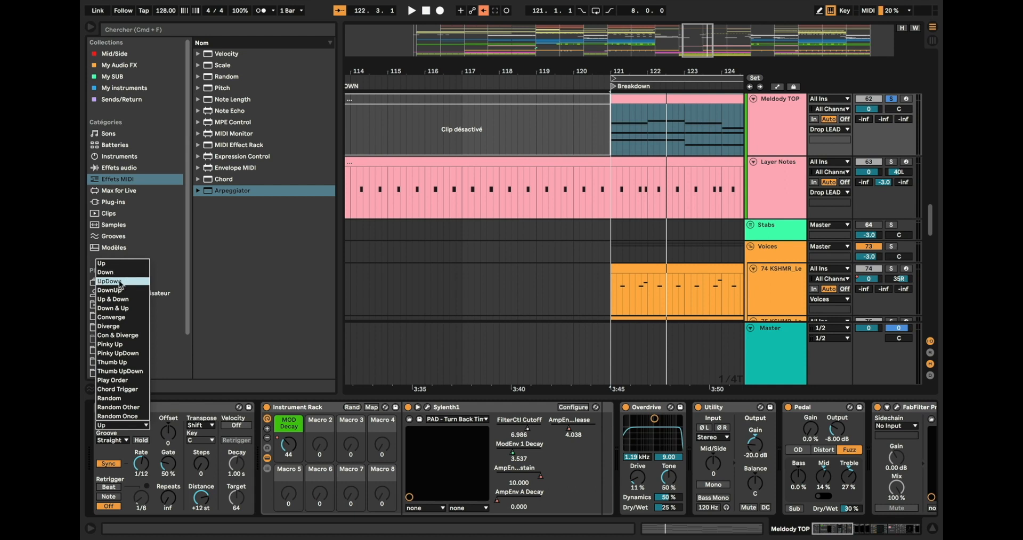
left_click(222, 316)
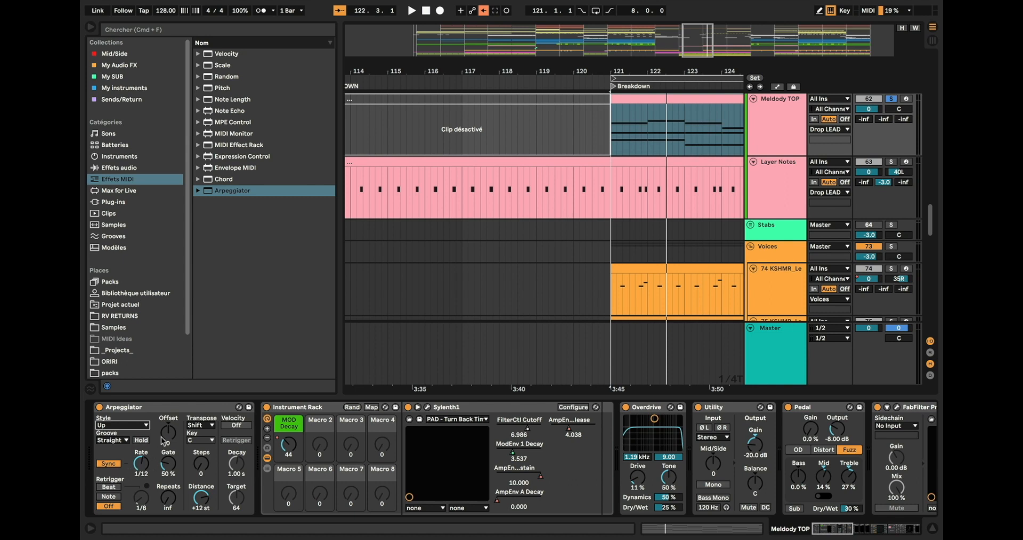
left_click(161, 407)
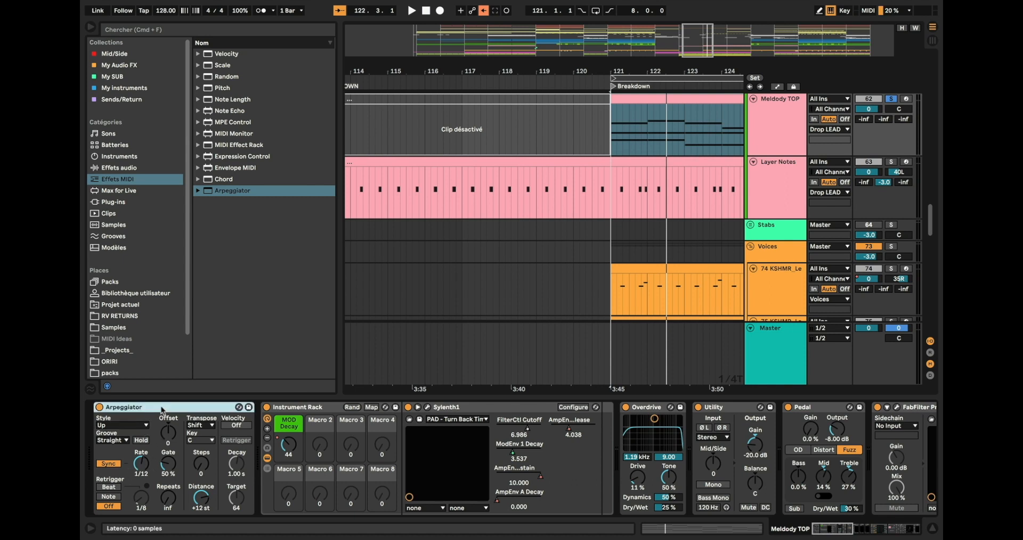
key("space")
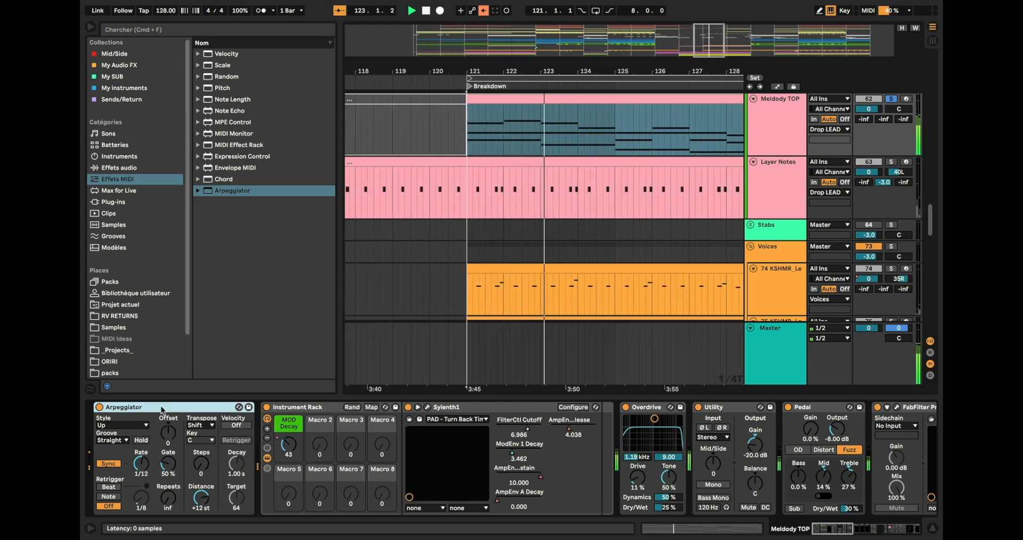
Try the Arpeggiator's Down and UpDown styles, playing the chord clip with each.
key("space")
left_click(145, 425)
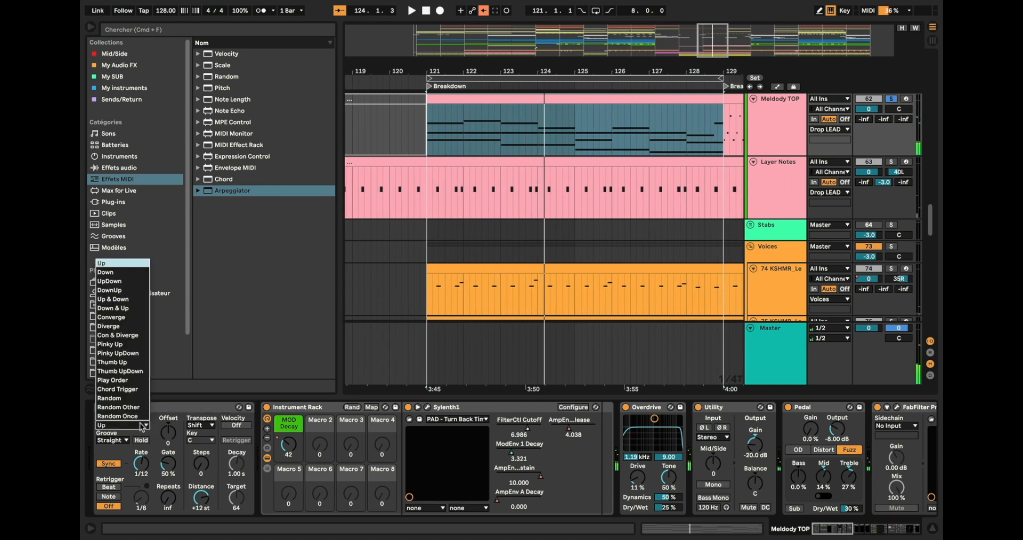
left_click(132, 273)
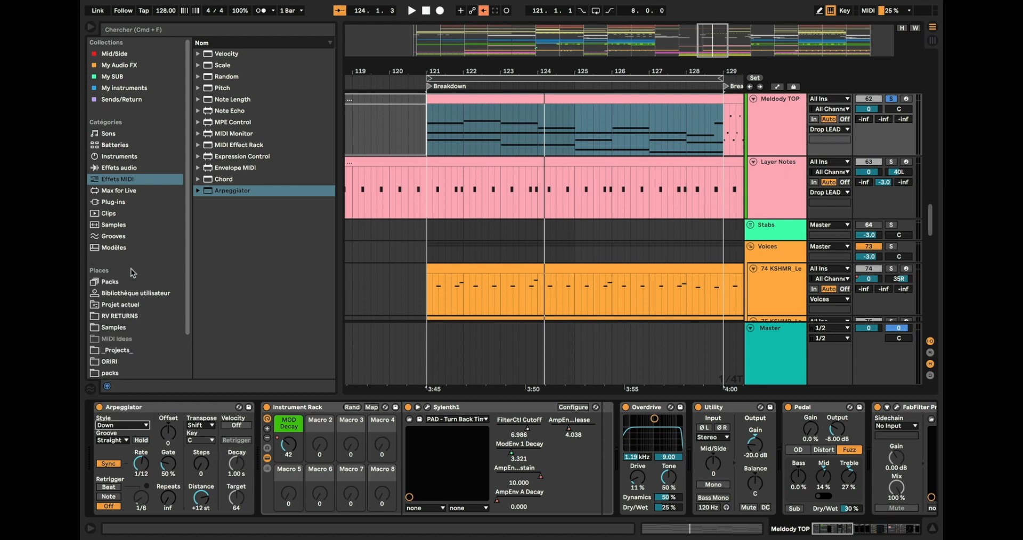
key("space")
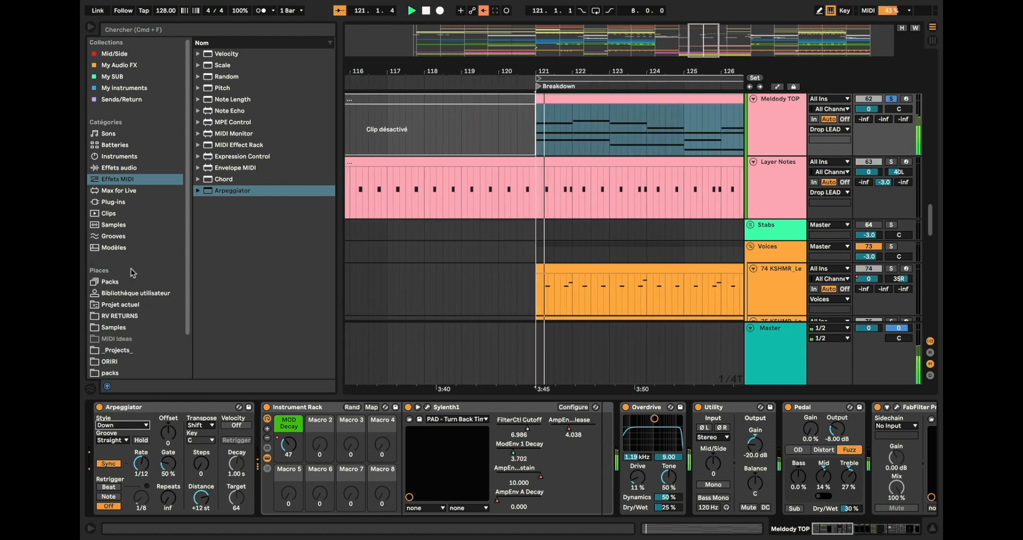
left_click(123, 426)
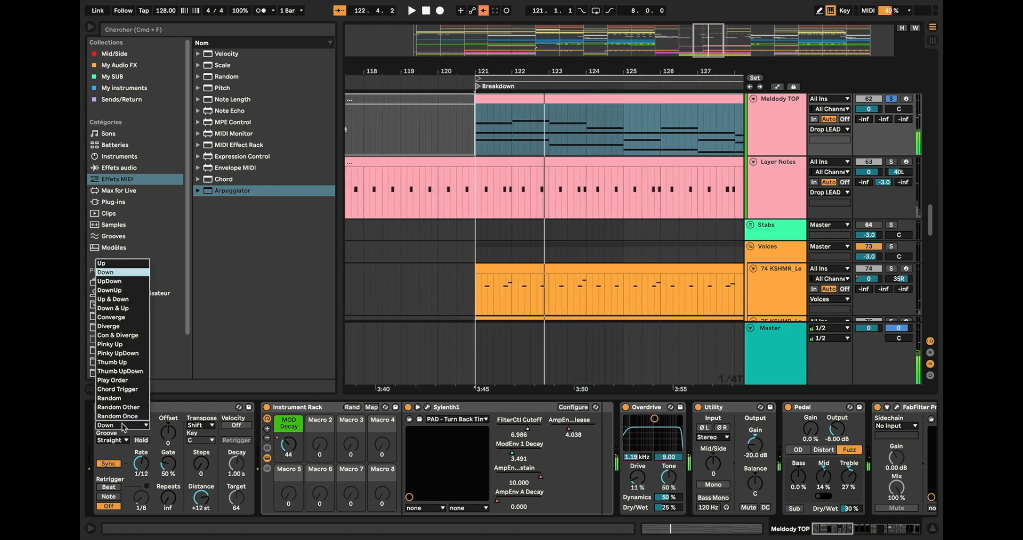
left_click(129, 281)
key("space")
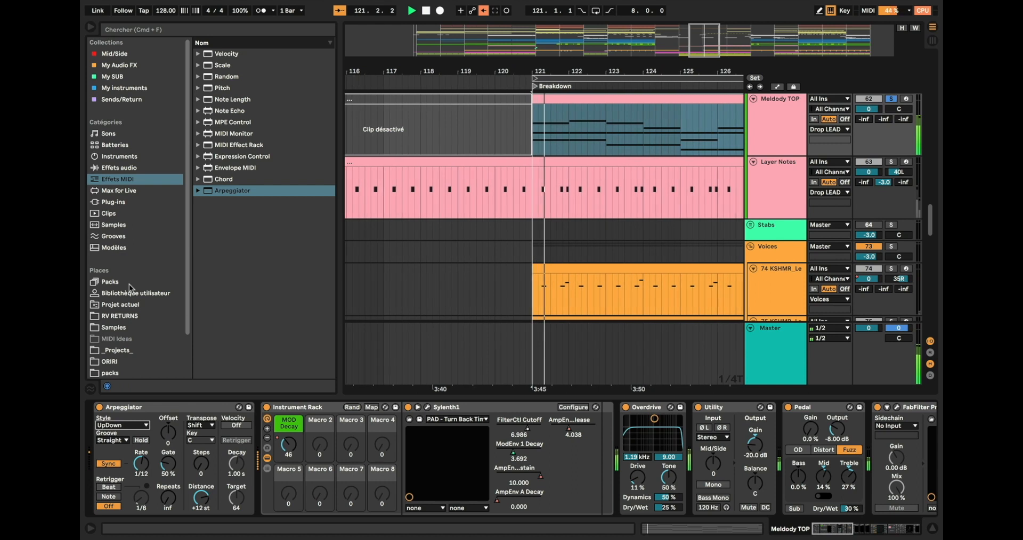
Try the Arpeggiator's DownUp and Up & Down styles on the chord clip.
left_click(126, 426)
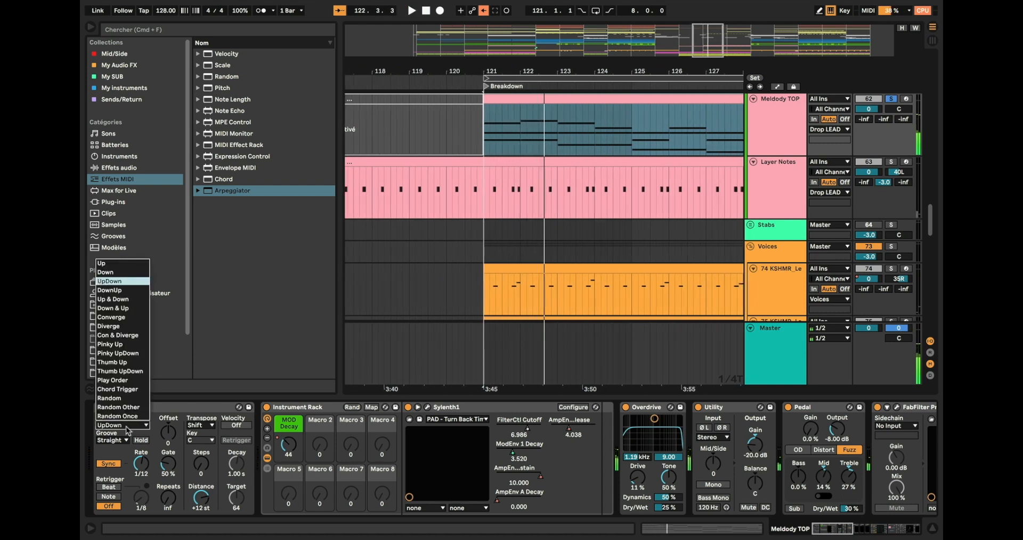
left_click(135, 292)
key("space")
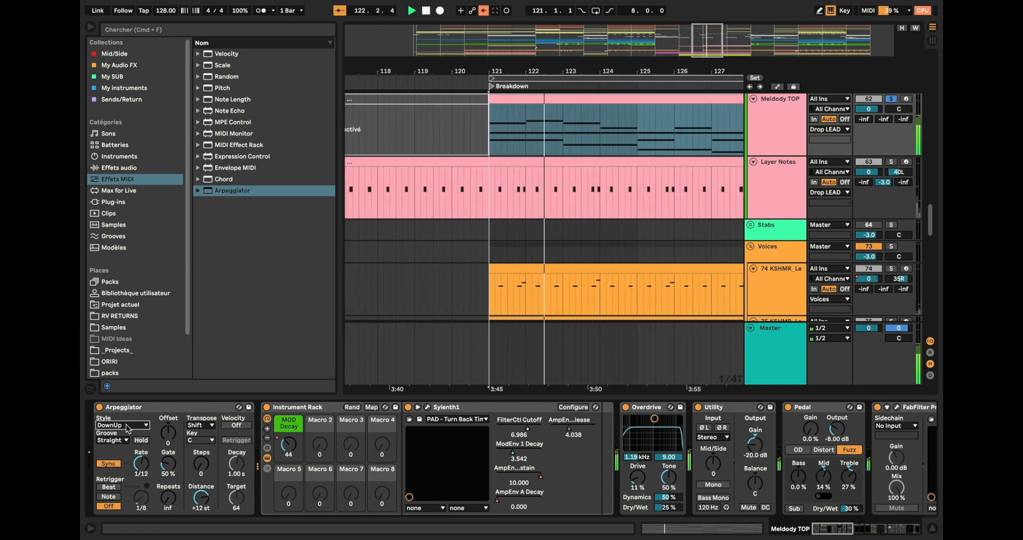
left_click(126, 426)
left_click(114, 300)
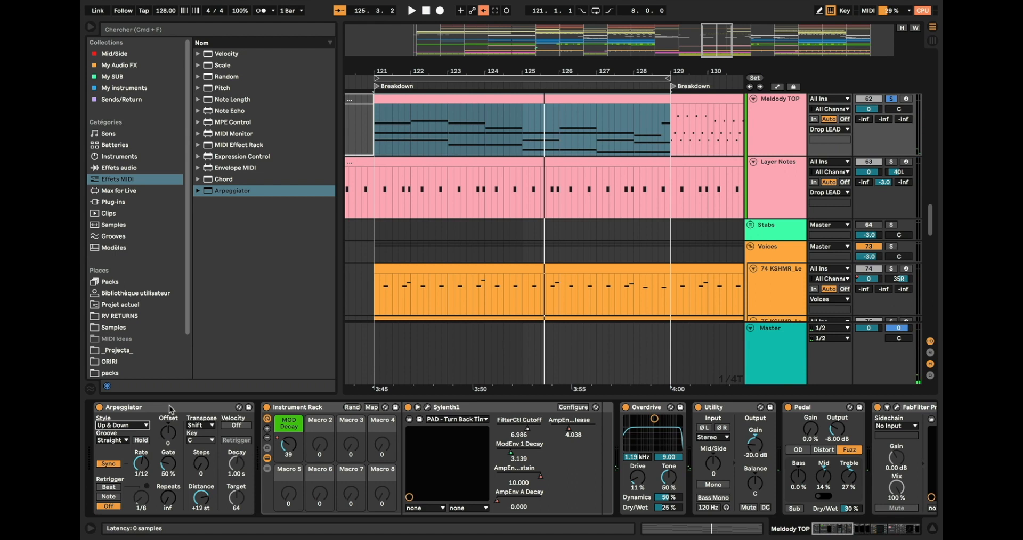
Set the Arpeggiator style back to Up and play the chord clip.
left_click(136, 429)
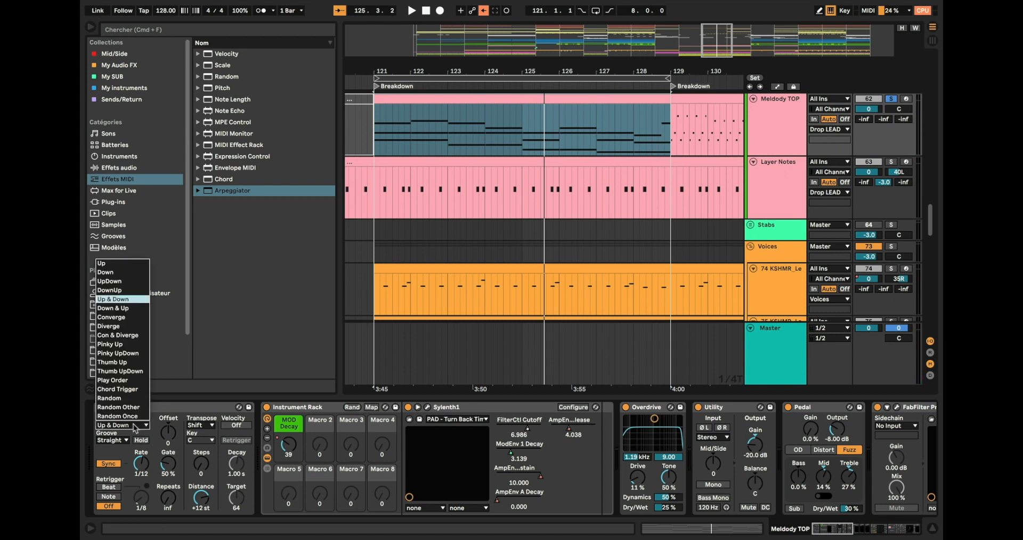
left_click(118, 265)
key("space")
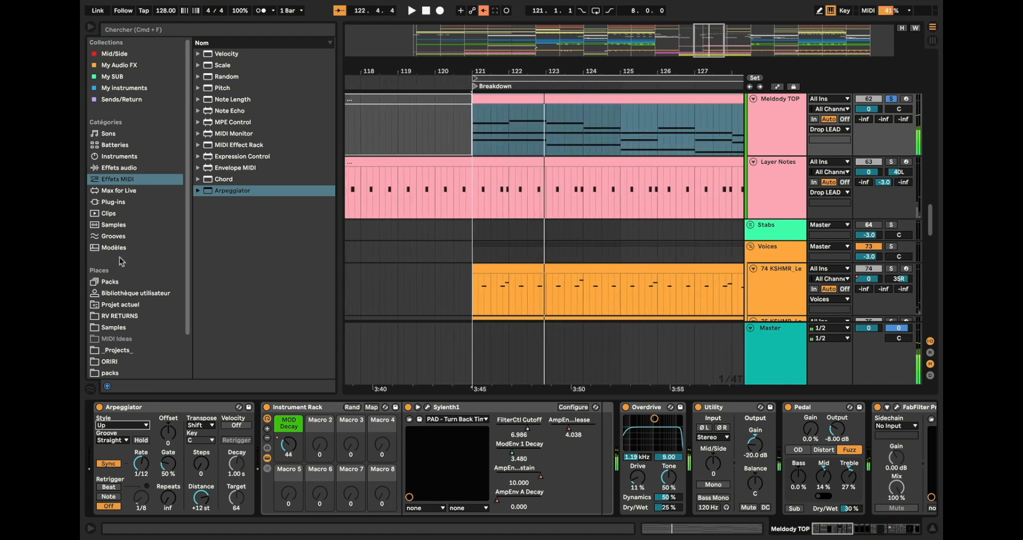
Switch off the Arpeggiator device and solo Meldody TOP track 61 instead of track 62.
left_click(99, 407)
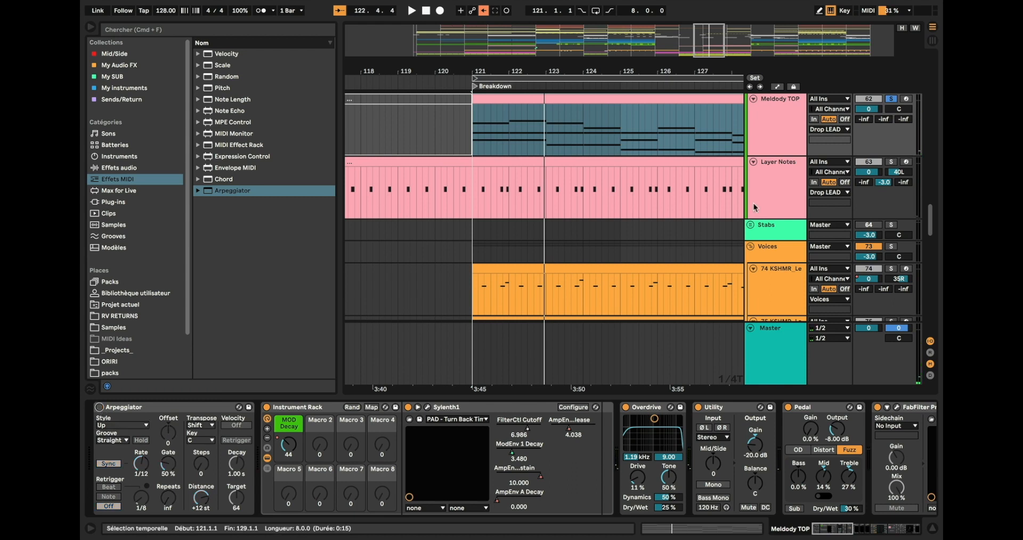
scroll(737, 237, "up", 2)
left_click_drag(708, 48, 710, 58)
left_click(891, 104)
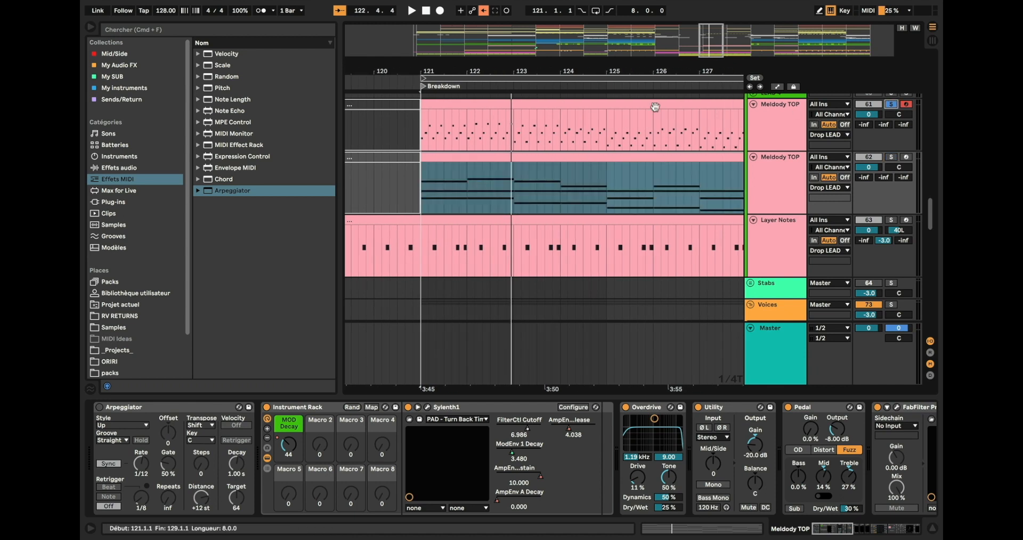
Open the MIDI clip on Meldody TOP track 61 and examine its first G#3, B3 and D#4 notes one by one.
double_click(572, 105)
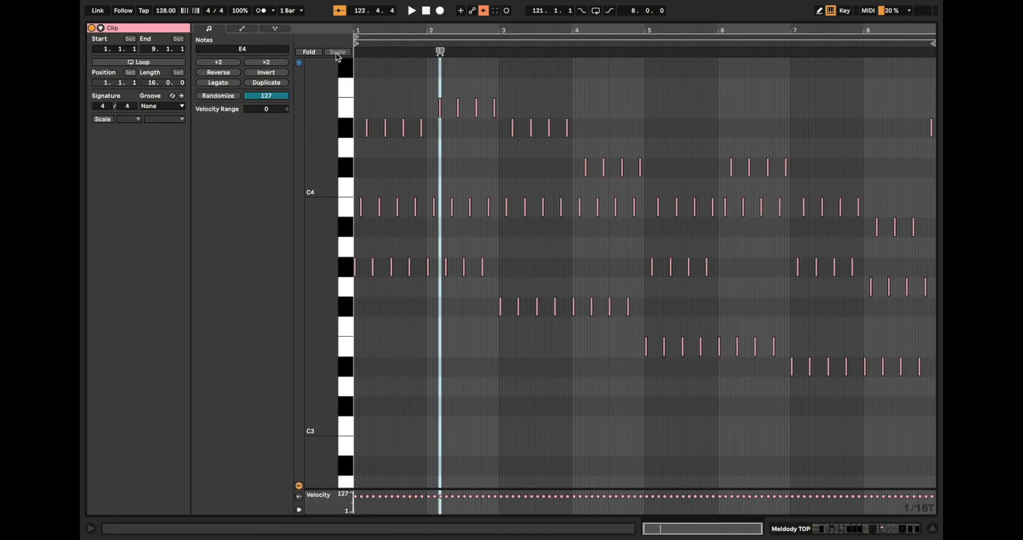
left_click_drag(383, 27, 560, 106)
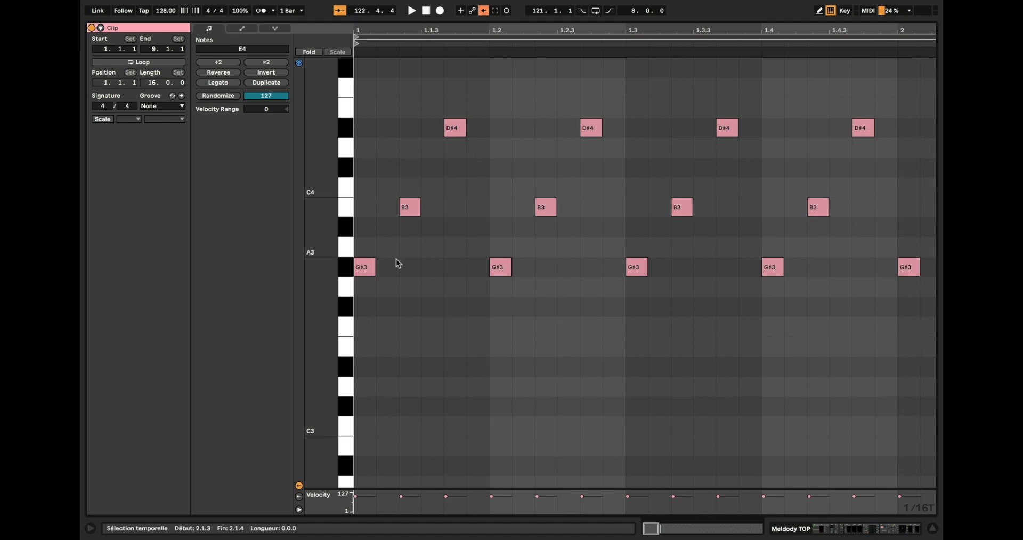
left_click(361, 270)
left_click(418, 209)
left_click(455, 128)
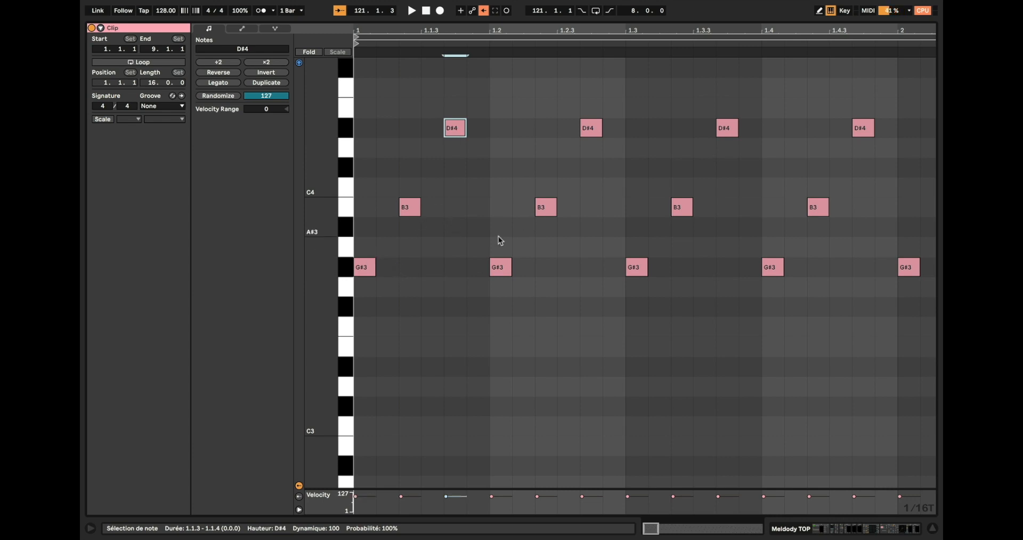
Play the written arpeggio clip, view its whole note pattern and close the clip editor.
key("space")
left_click_drag(653, 529, 654, 451)
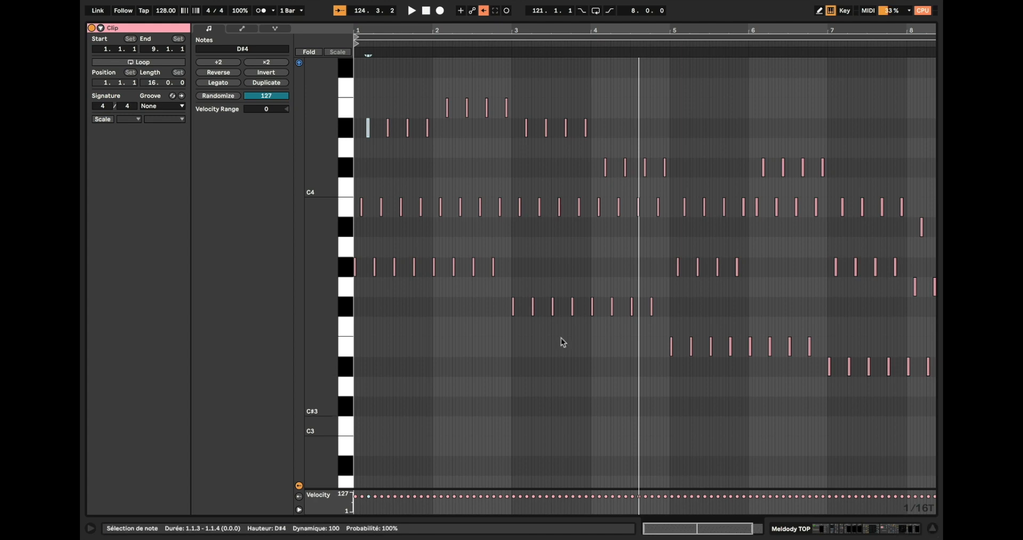
left_click(935, 531)
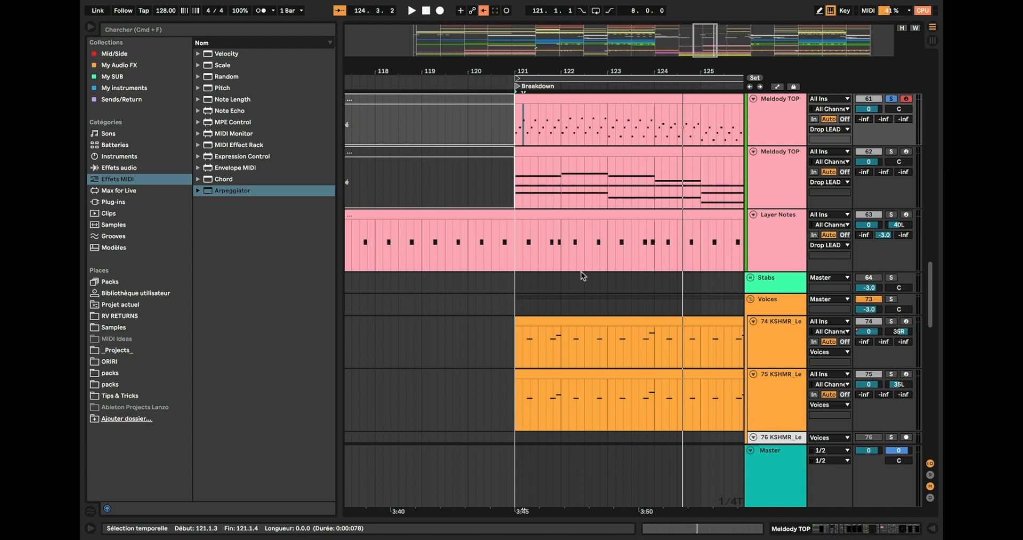
Place the playback start at the BREAKDOWN locator at bar 113 and unsolo Meldody TOP track 61.
mouse_move(706, 47)
left_mouse_down()
mouse_move(707, 37)
mouse_move(716, 47)
left_mouse_up()
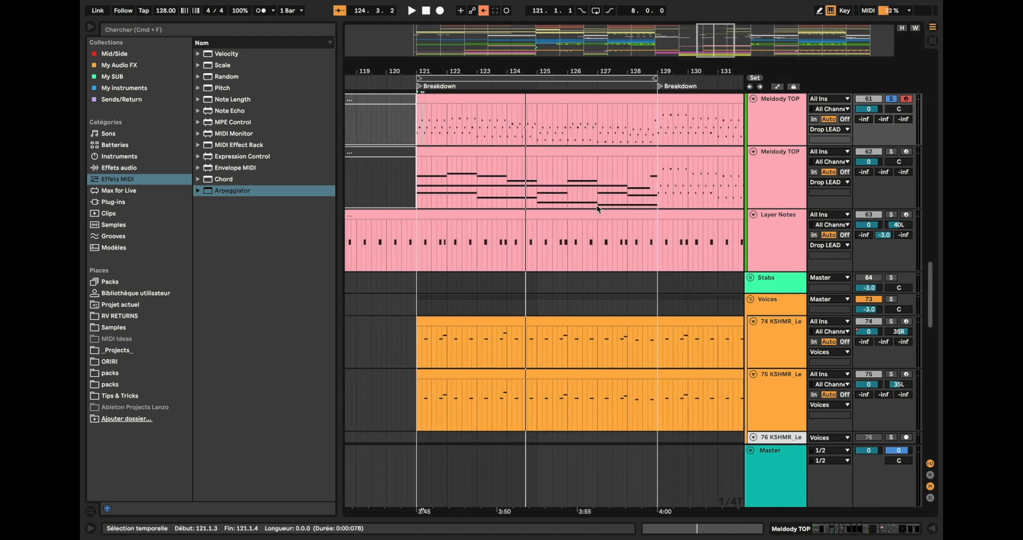
mouse_move(709, 43)
left_mouse_down()
mouse_move(708, 26)
mouse_move(709, 39)
left_mouse_up()
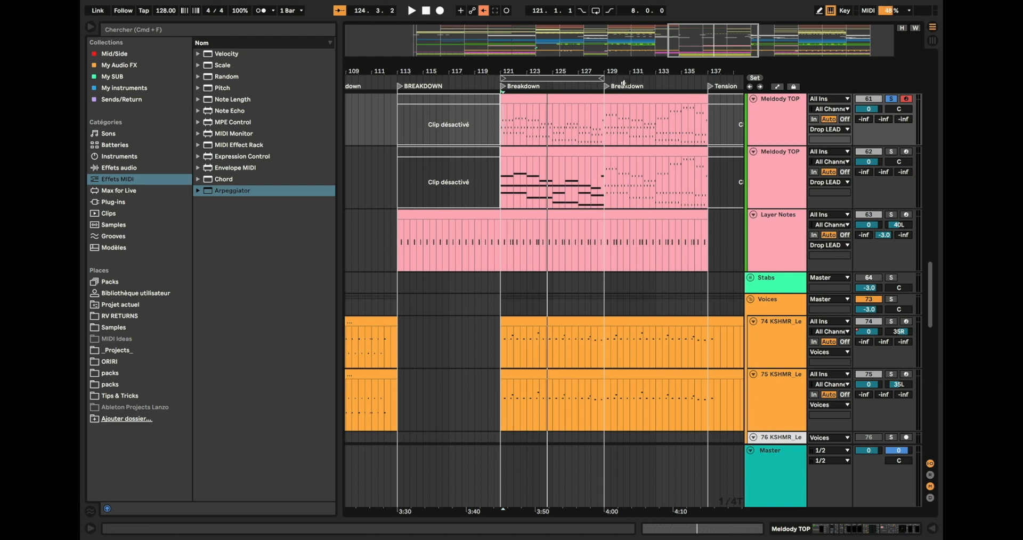
left_click_drag(690, 48, 688, 45)
scroll(580, 176, "up", 1)
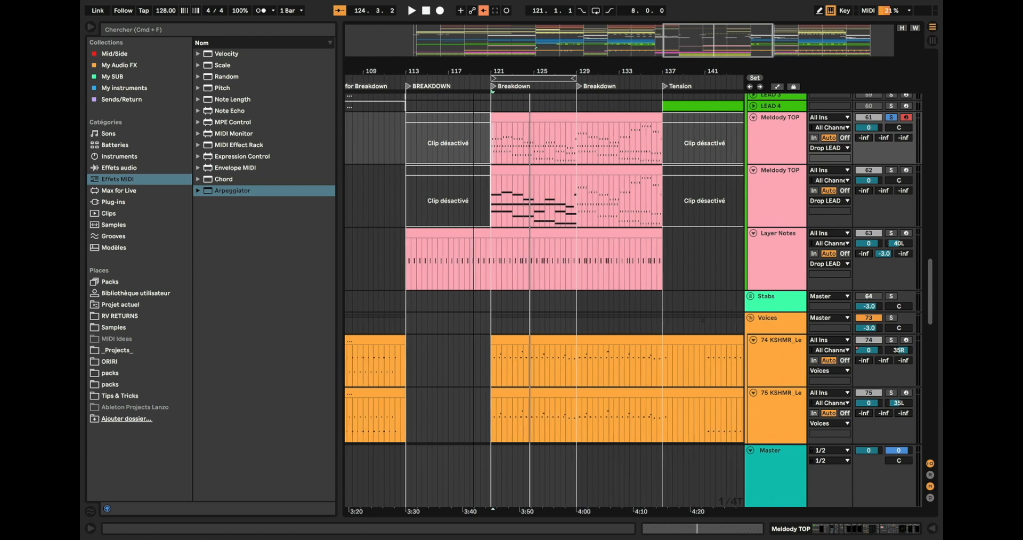
left_click(489, 107)
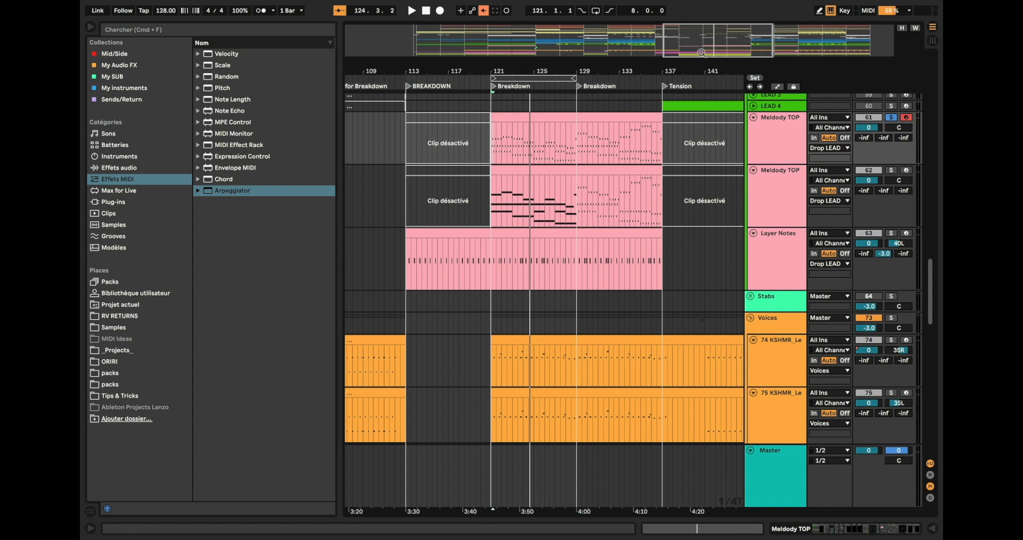
left_click_drag(702, 54, 702, 49)
left_click(414, 85)
left_click(892, 118)
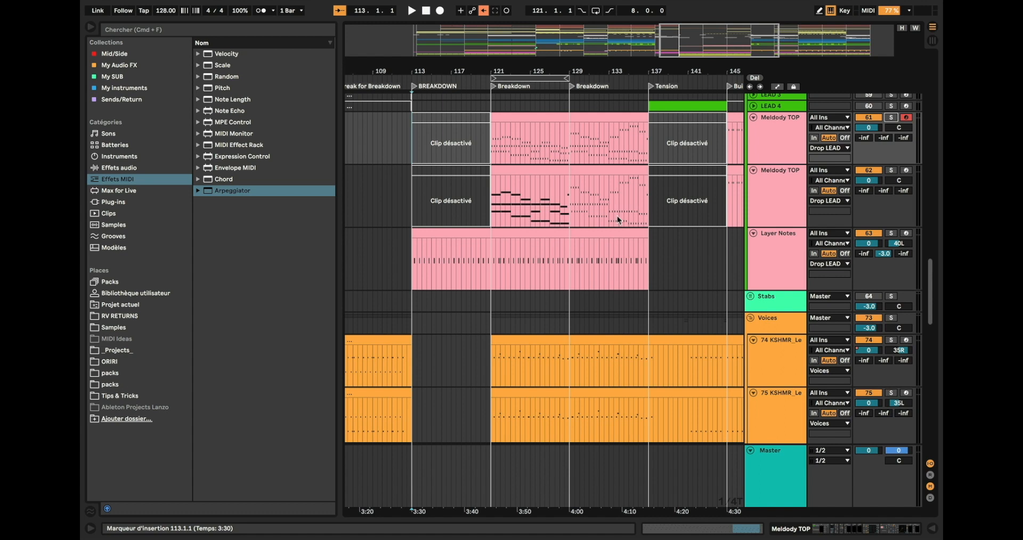
Solo the BIG PAD and Ochestral groups and start playback from bar 113.
scroll(422, 270, "down", 15)
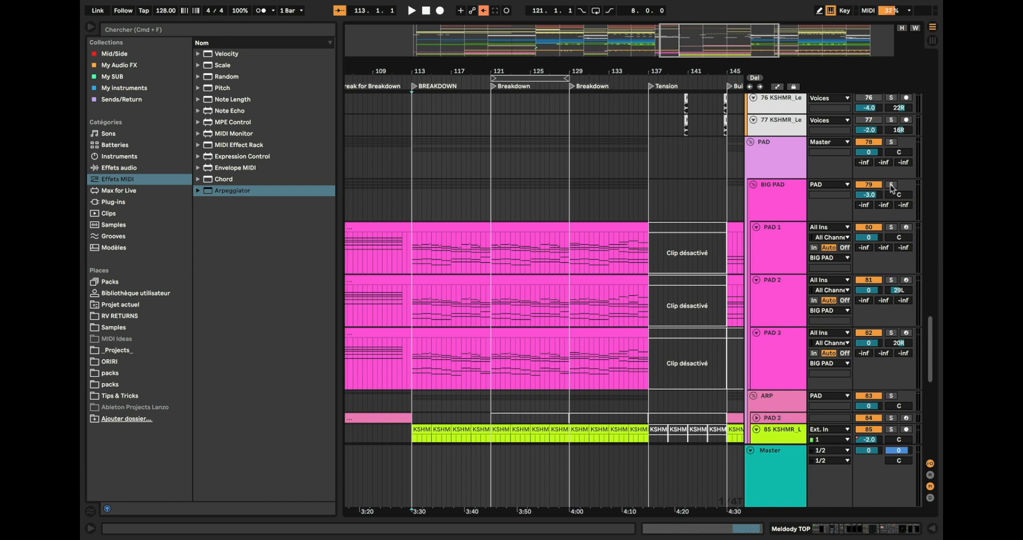
scroll(906, 229, "down", 10)
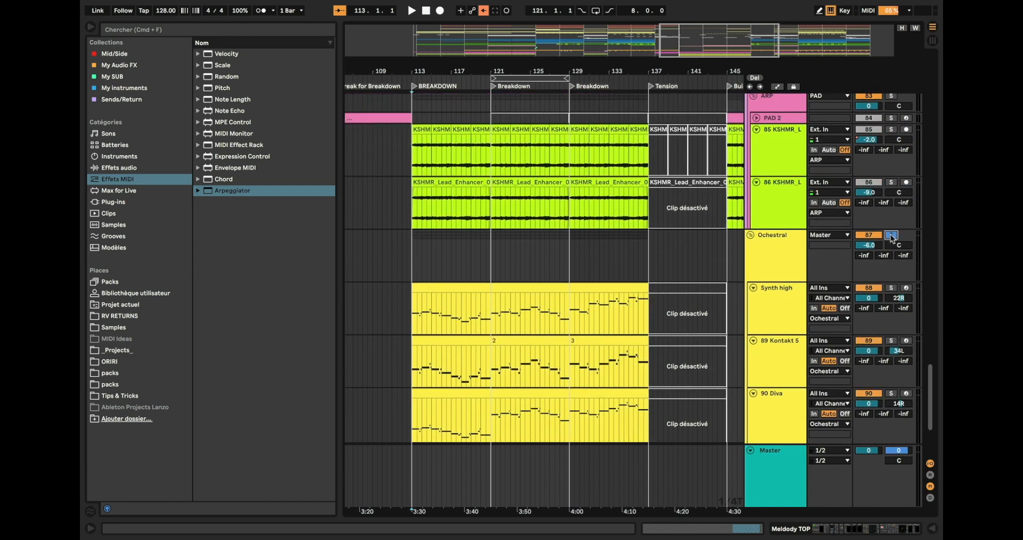
key("space")
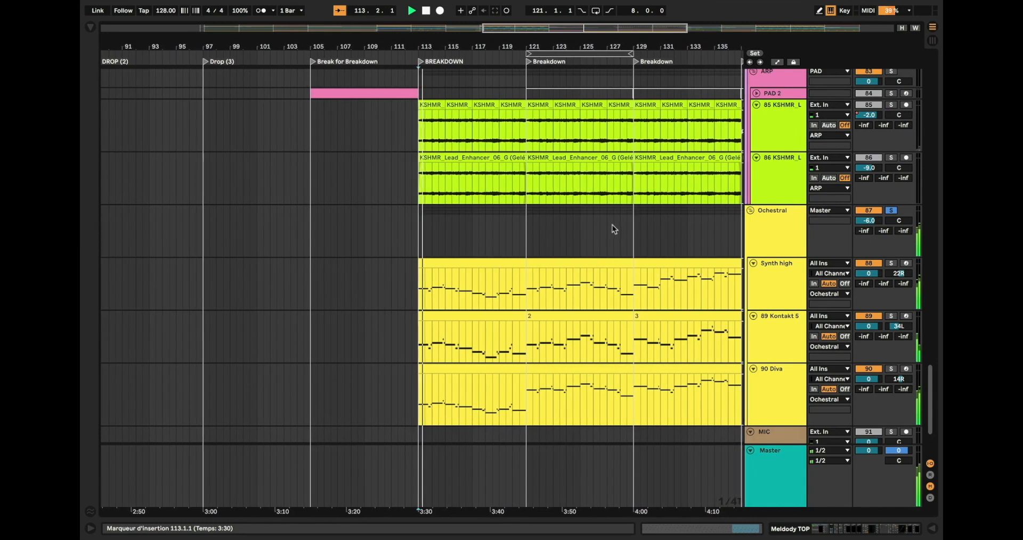
Review the pad and orchestral clips during playback and add Meldody TOP track 61 to the solo.
scroll(613, 223, "up", 5)
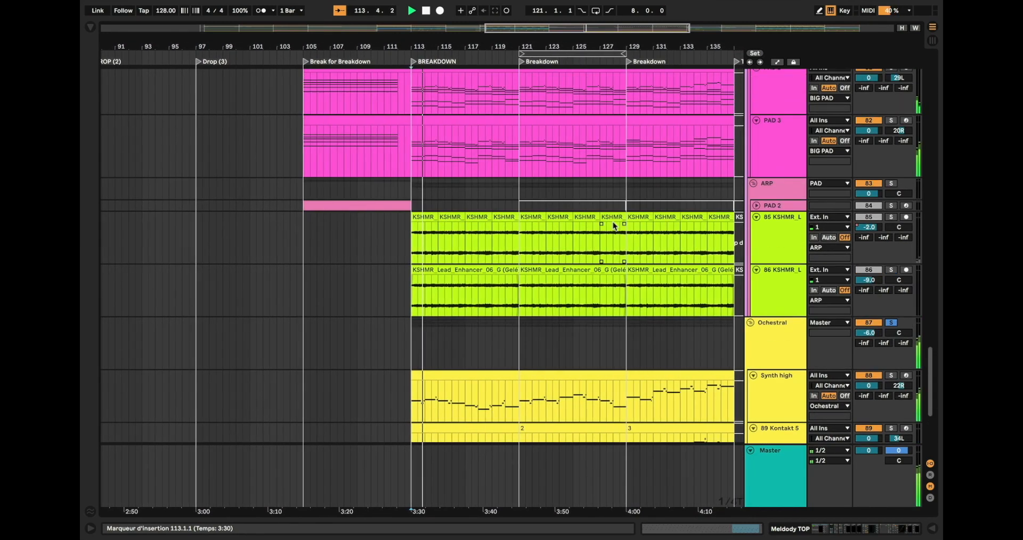
scroll(613, 221, "up", 4)
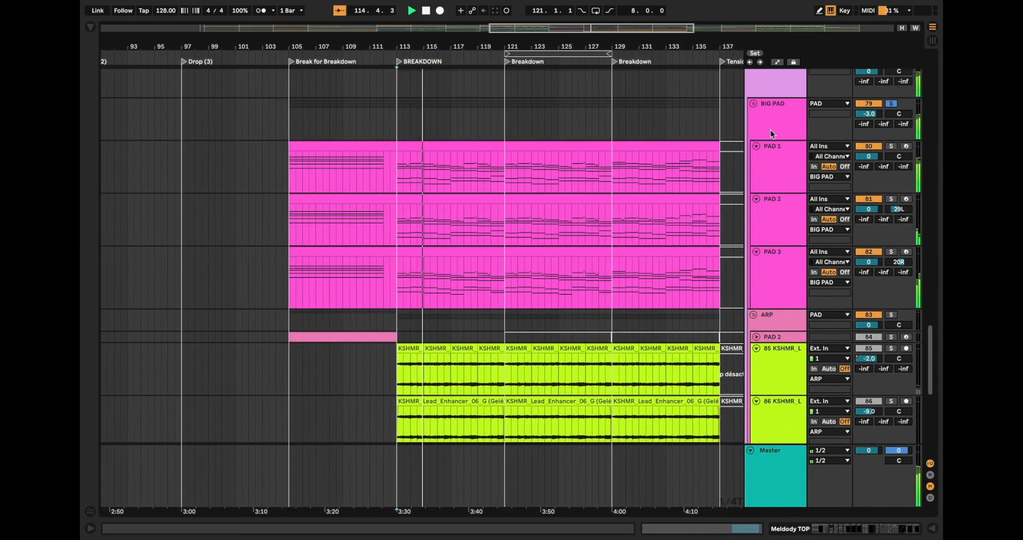
scroll(549, 160, "down", 4)
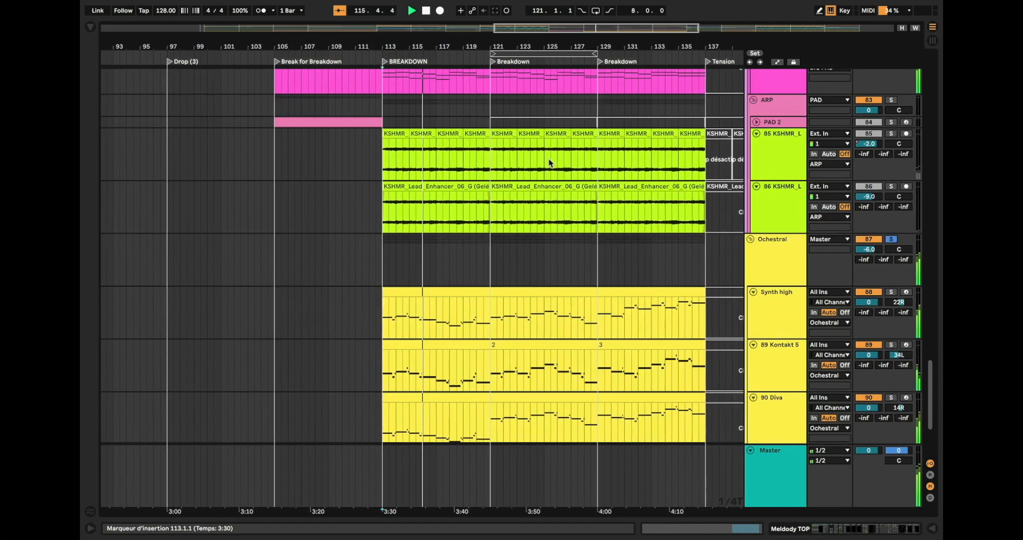
scroll(549, 160, "down", 2)
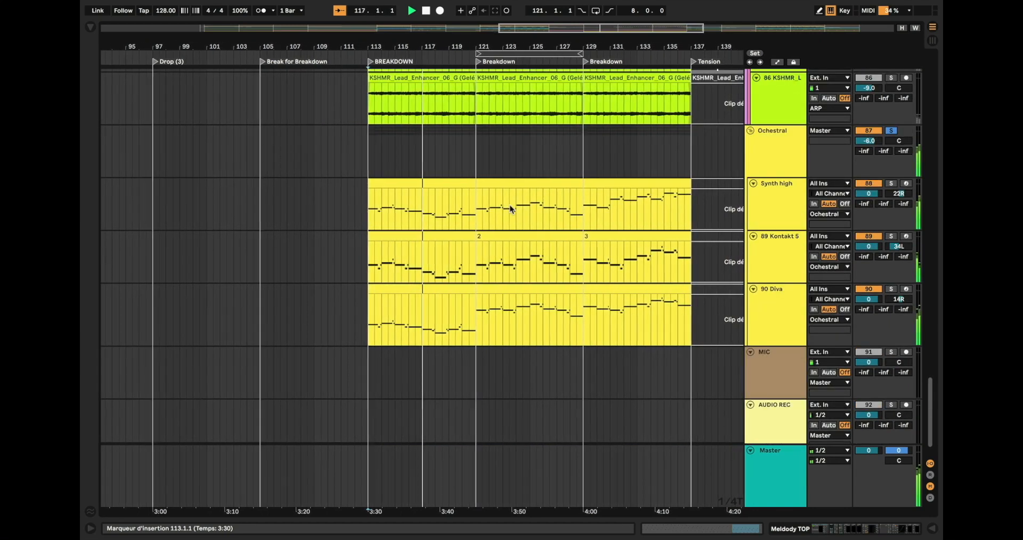
scroll(507, 207, "up", 1)
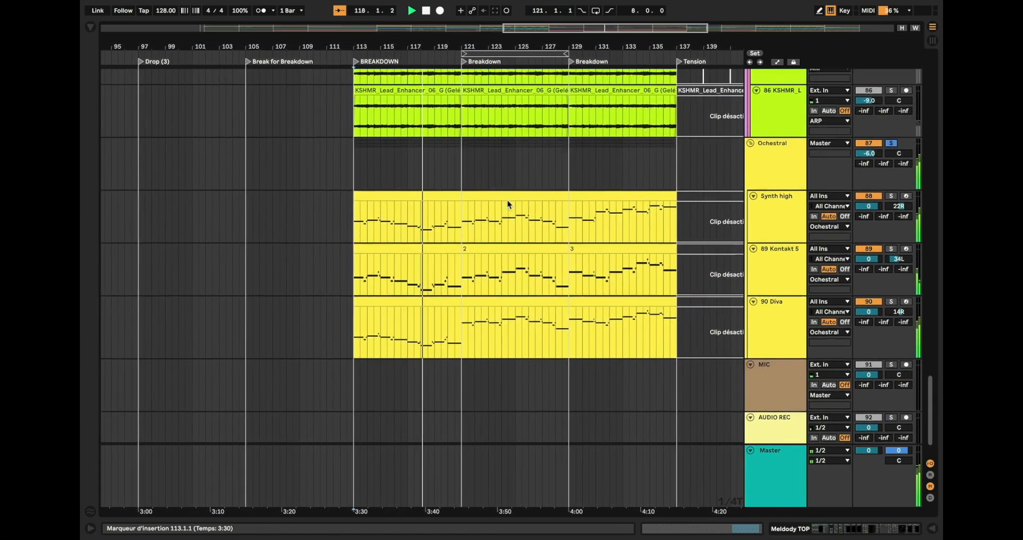
scroll(507, 200, "up", 10)
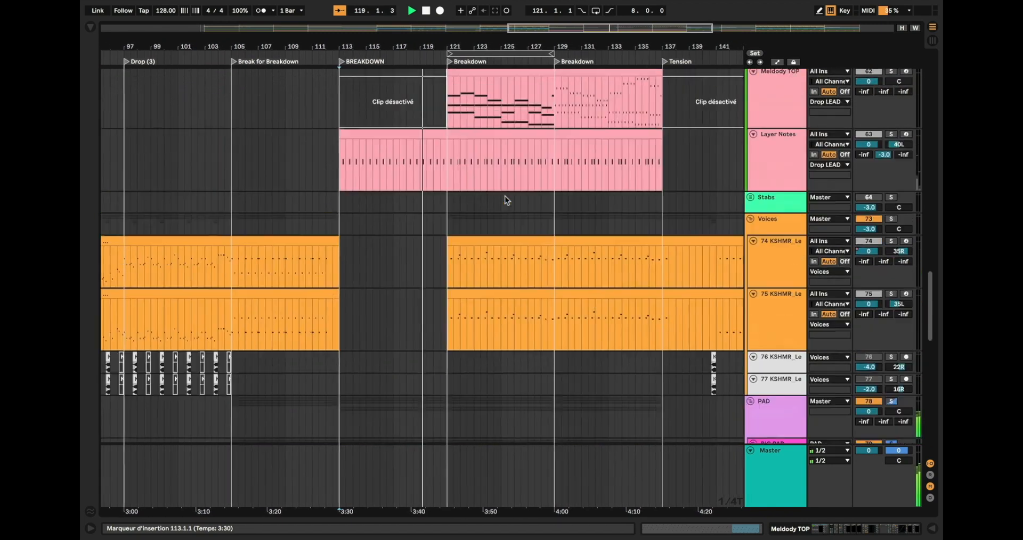
scroll(504, 197, "up", 5)
left_click(891, 188)
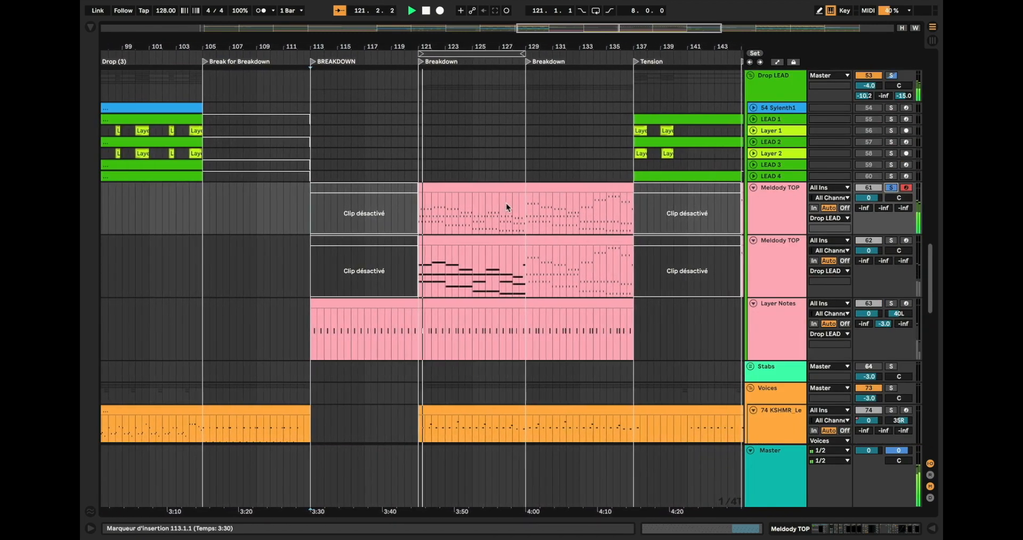
Add the ARP group to the soloed tracks while the breakdown plays.
scroll(504, 202, "down", 5)
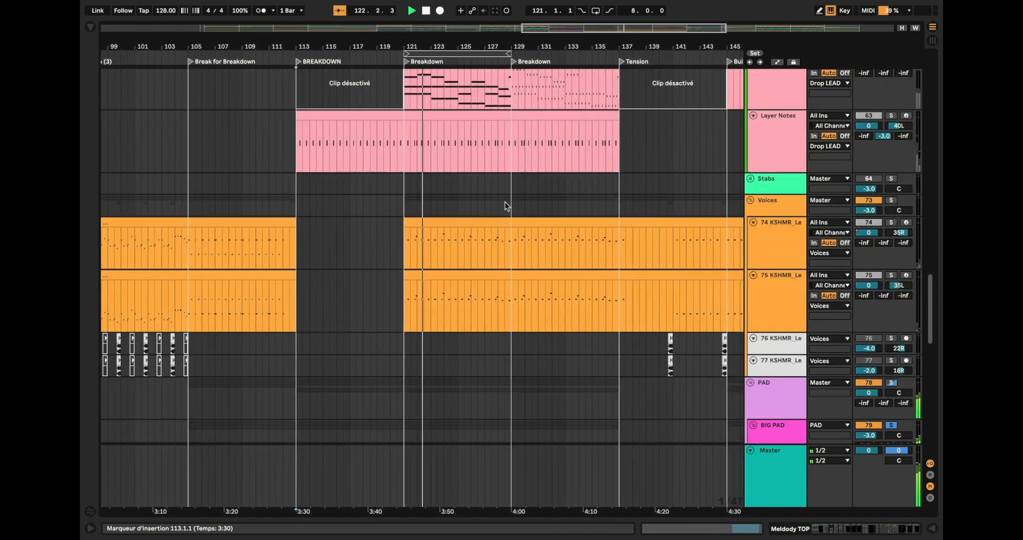
scroll(504, 202, "down", 10)
scroll(847, 195, "down", 7)
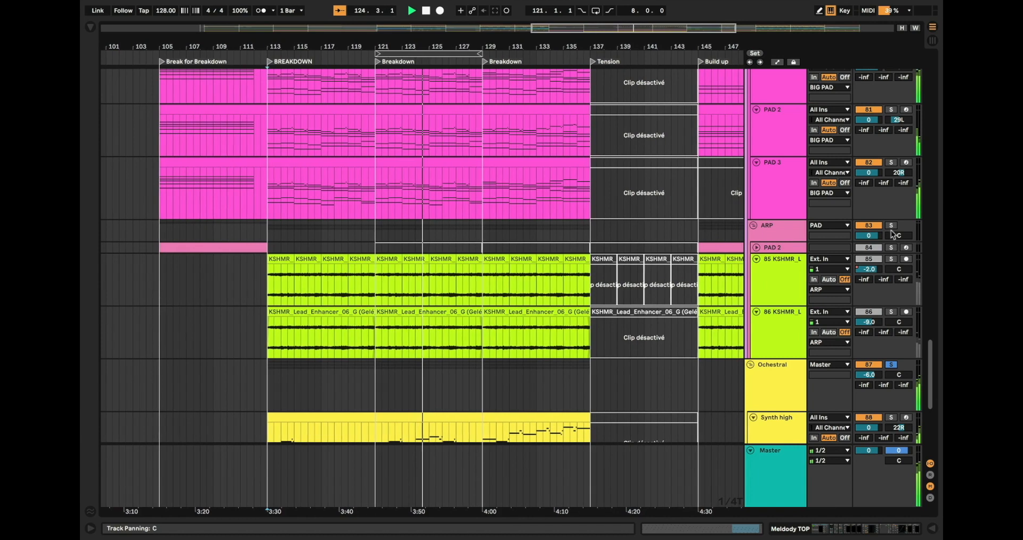
left_click(891, 226)
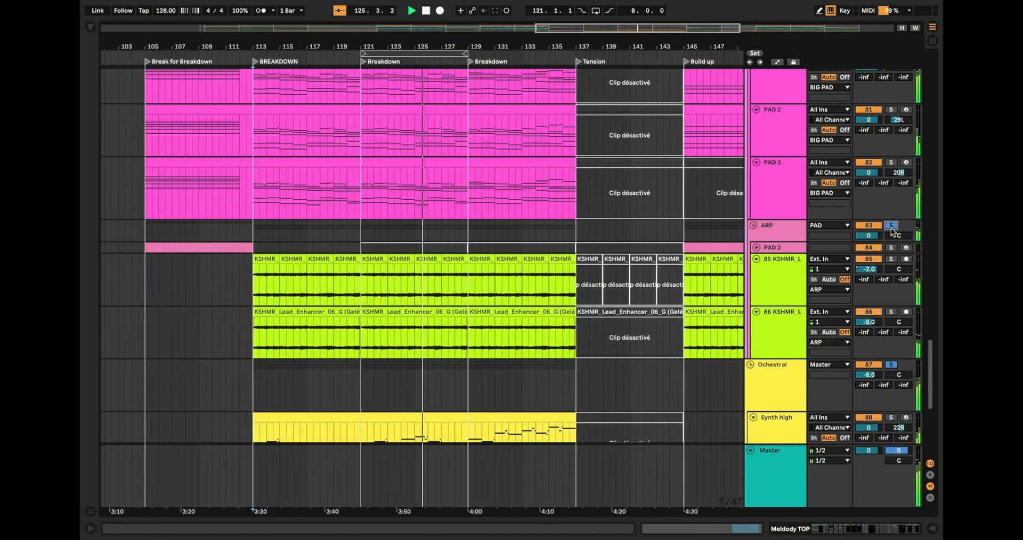
Add the Voices group to the soloed tracks while the breakdown keeps playing.
scroll(891, 230, "up", 15)
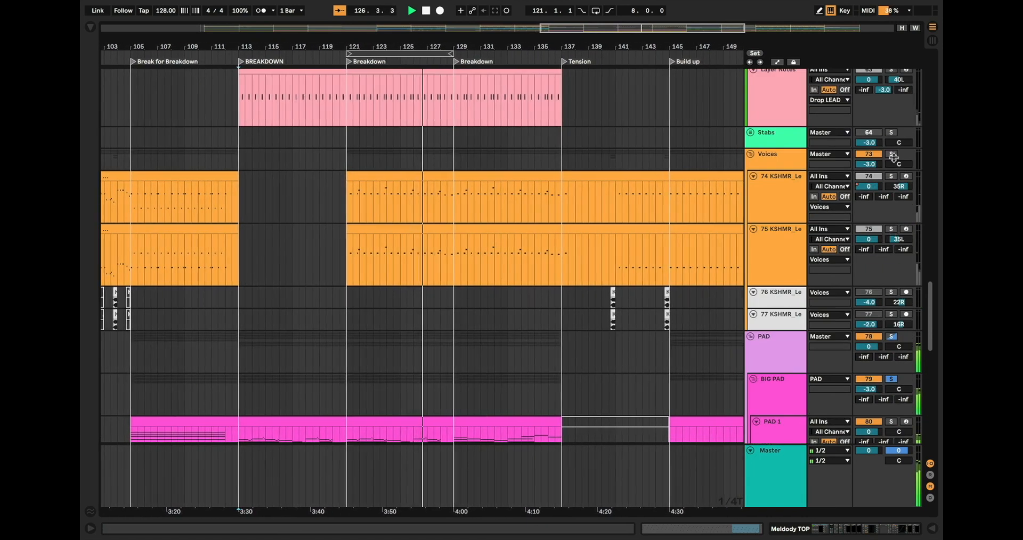
left_click(891, 155)
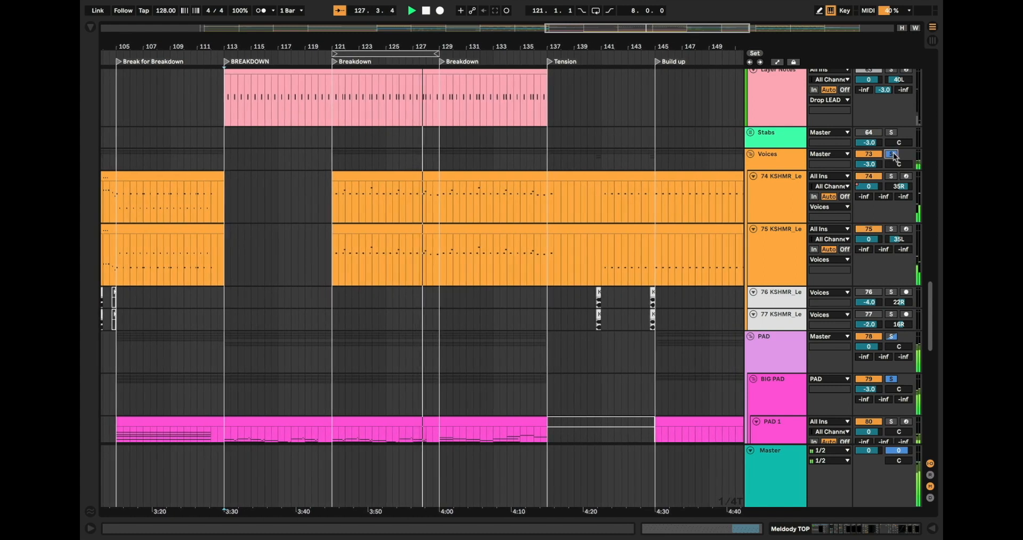
Clear all solos to hear the full breakdown and stop playback at the Tension locator at bar 137.
left_click(891, 154)
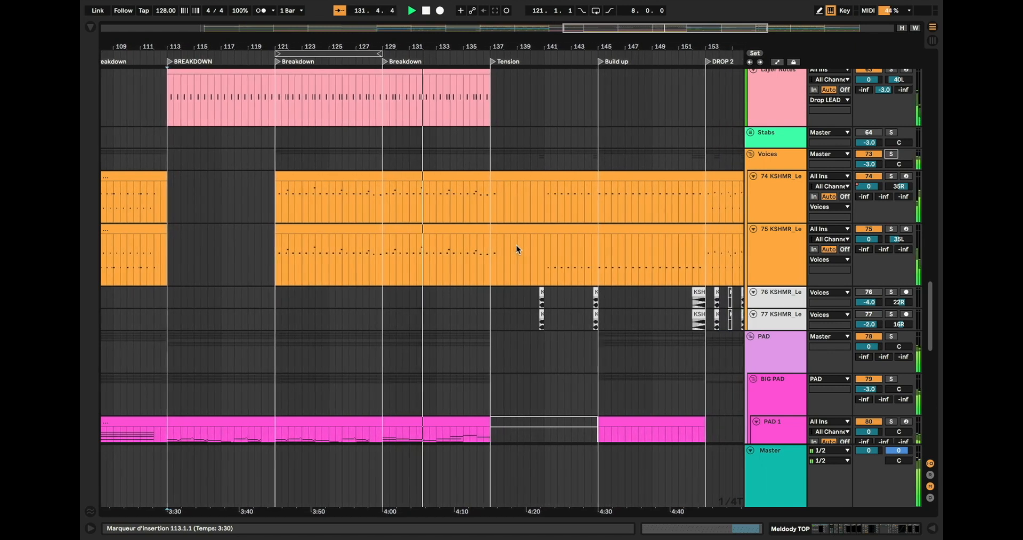
scroll(466, 239, "up", 5)
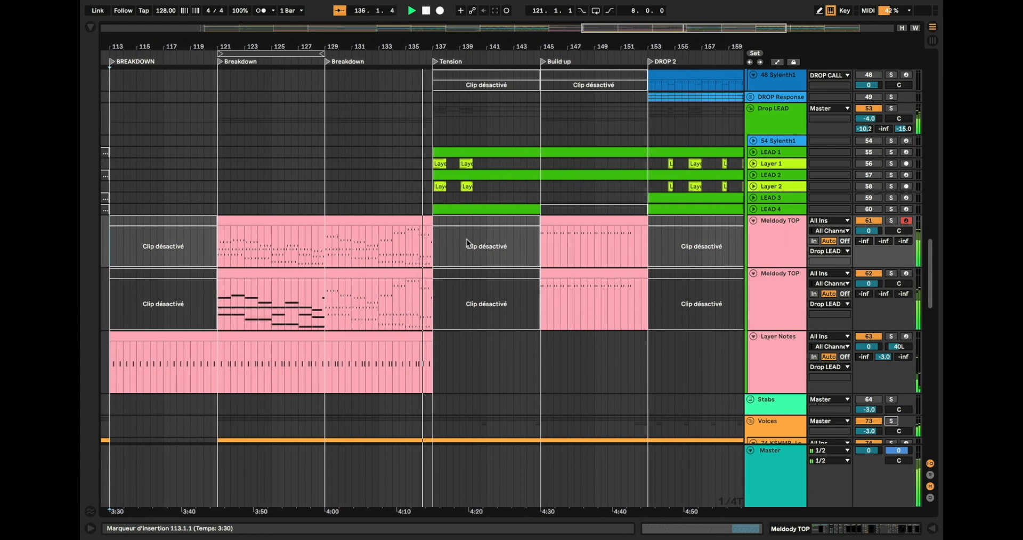
key("space")
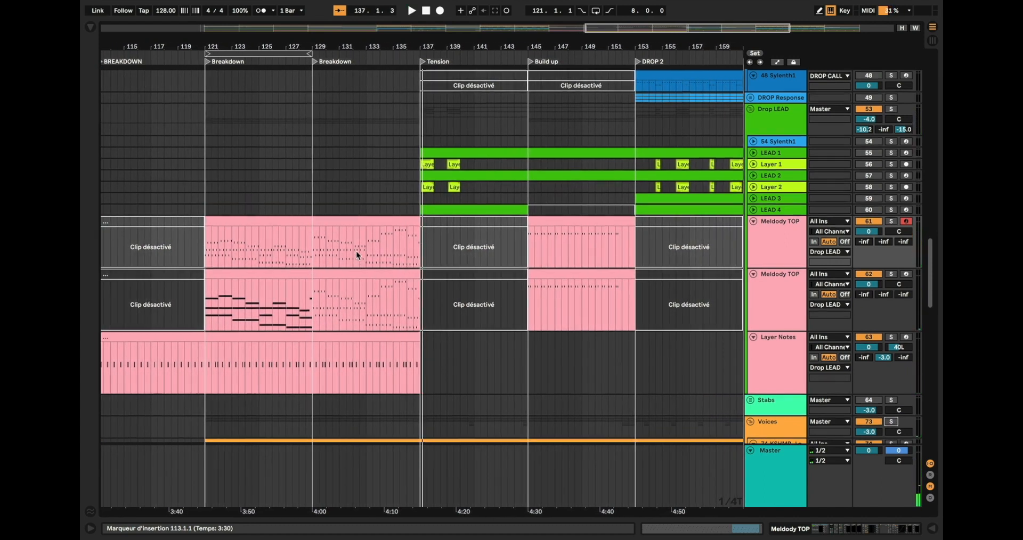
Examine the impact, sweep, drum and sub clips around the breakdown, returning to the Meldody TOP and Voices tracks.
scroll(357, 250, "up", 10)
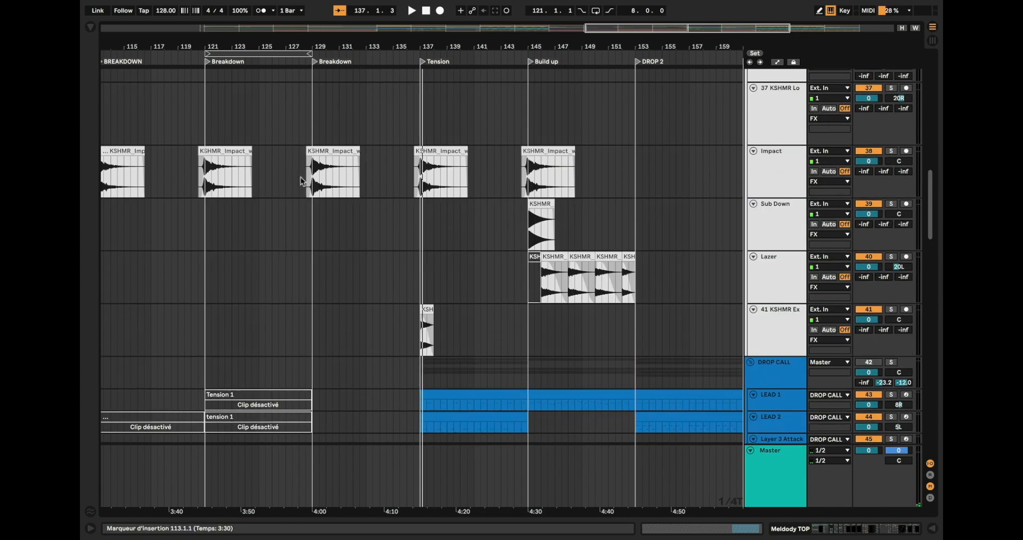
scroll(369, 213, "up", 5)
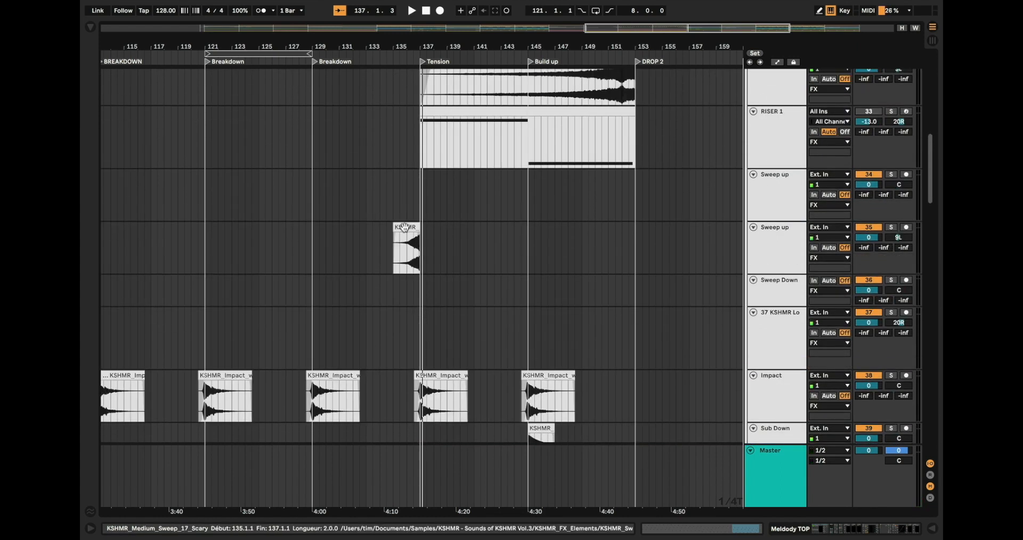
scroll(392, 238, "up", 10)
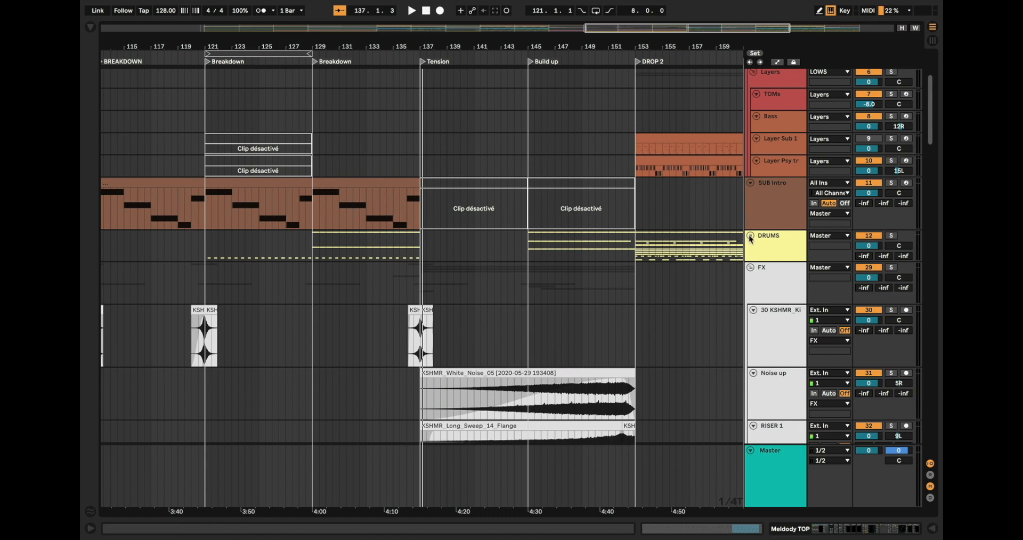
scroll(428, 250, "down", 20)
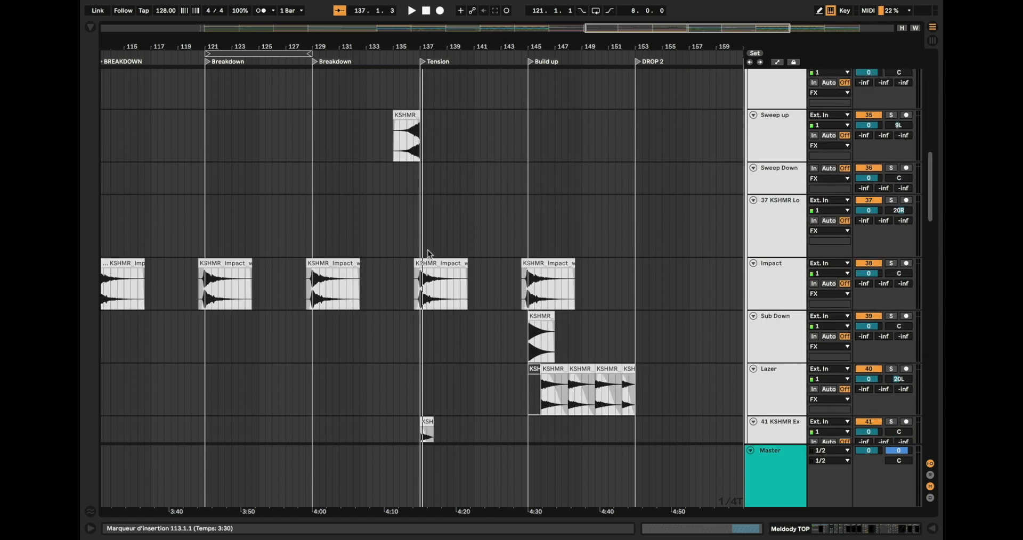
scroll(427, 250, "down", 5)
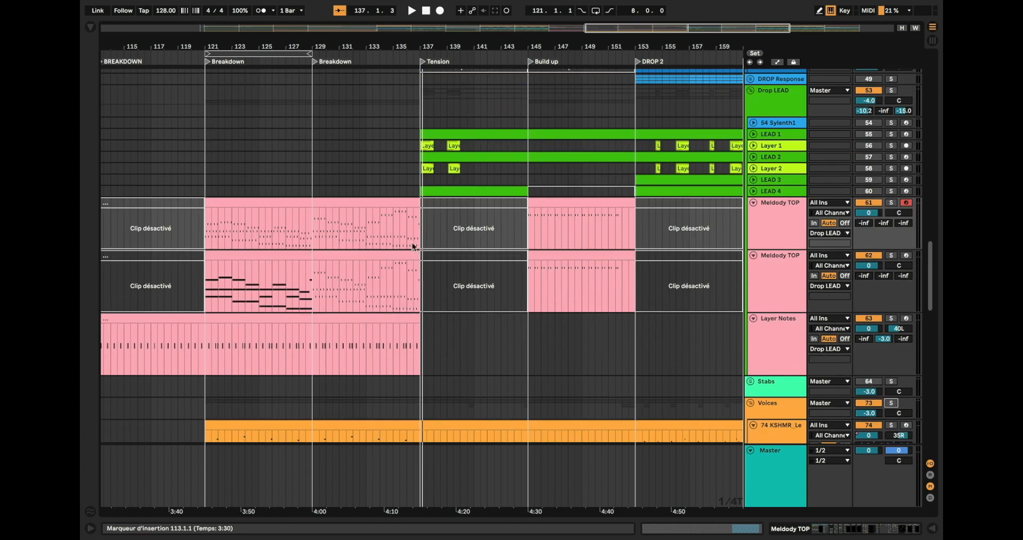
scroll(413, 247, "down", 2)
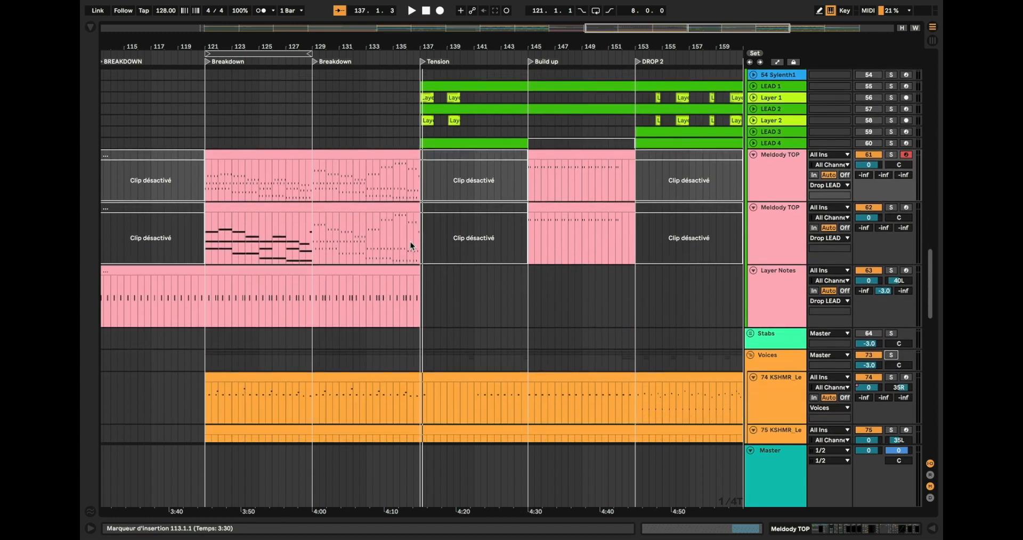